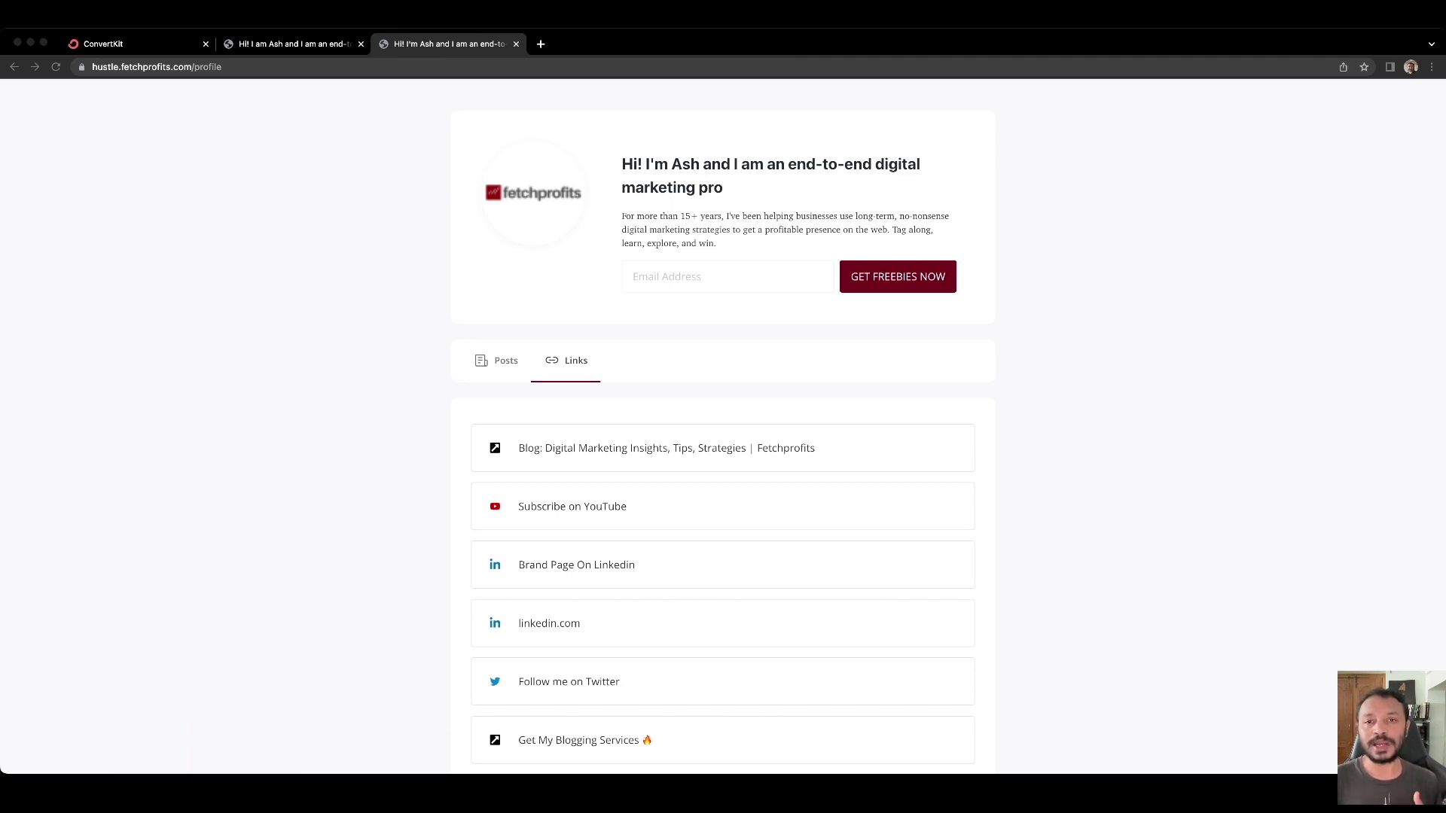
Switch to ConvertKit and open the Creator Profile editor
click(153, 43)
click(153, 43)
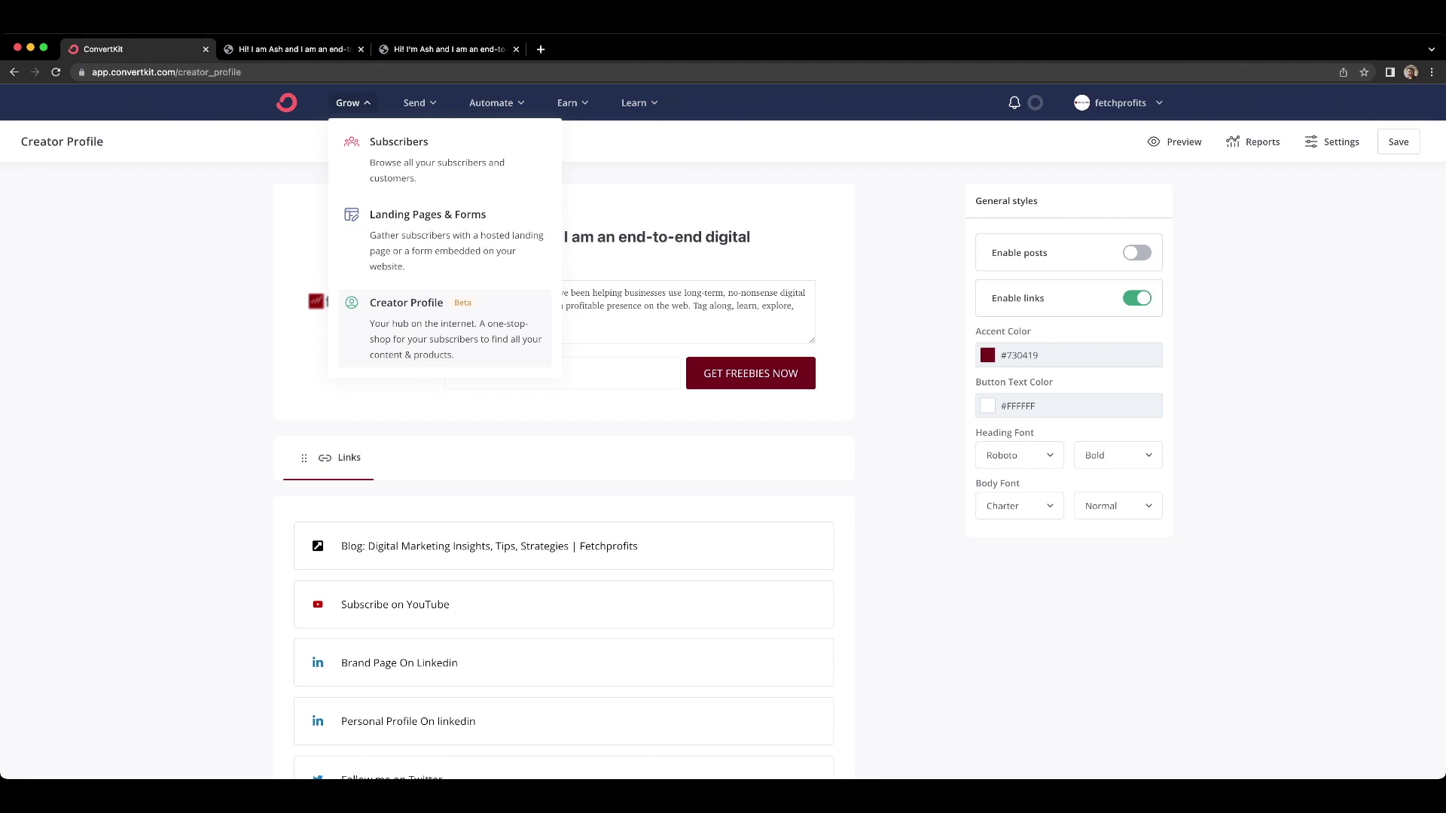
click(406, 302)
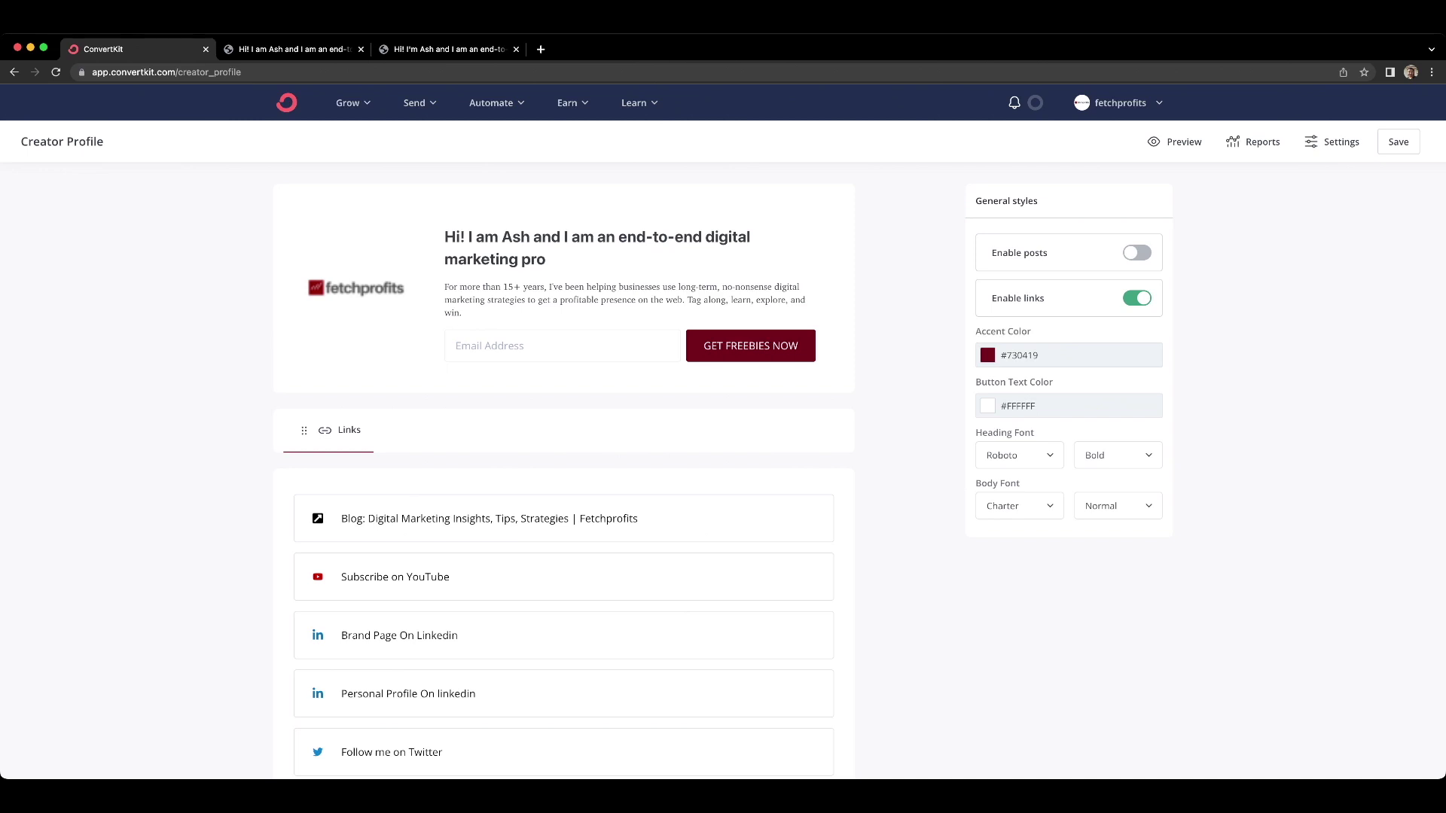
Enable posts on the creator profile and view its Posts and Links sections
click(1137, 253)
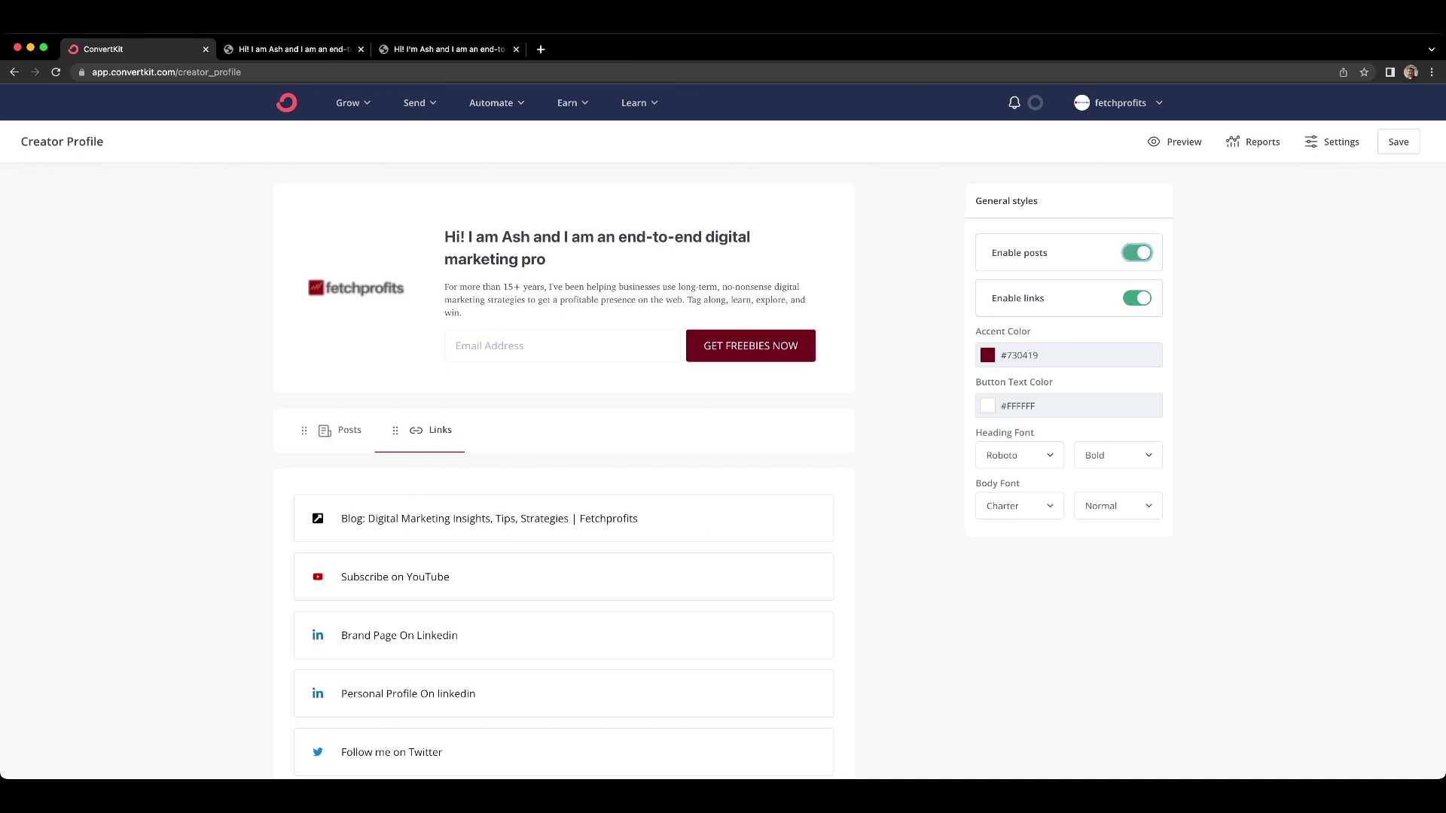
click(340, 430)
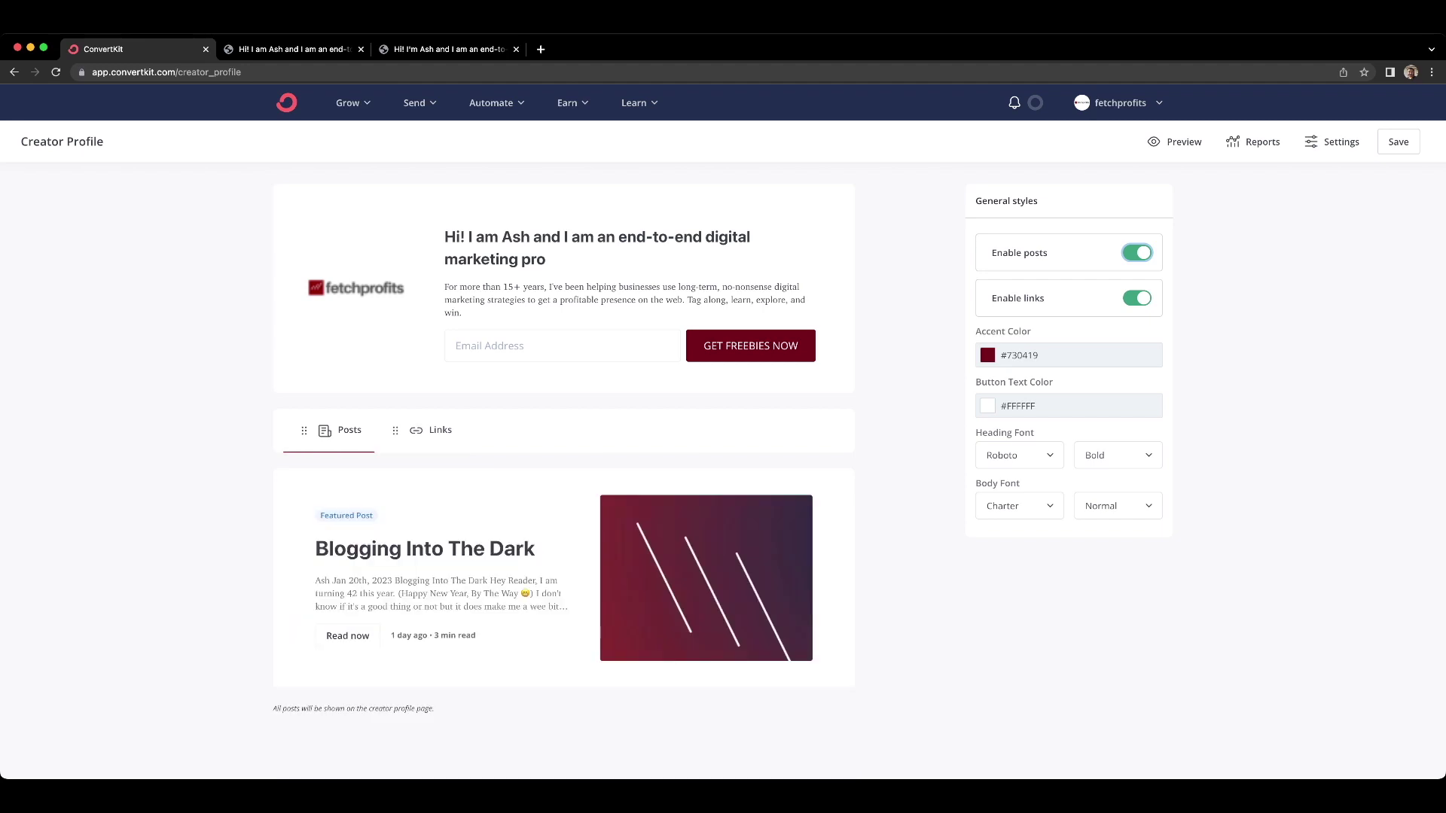
click(431, 430)
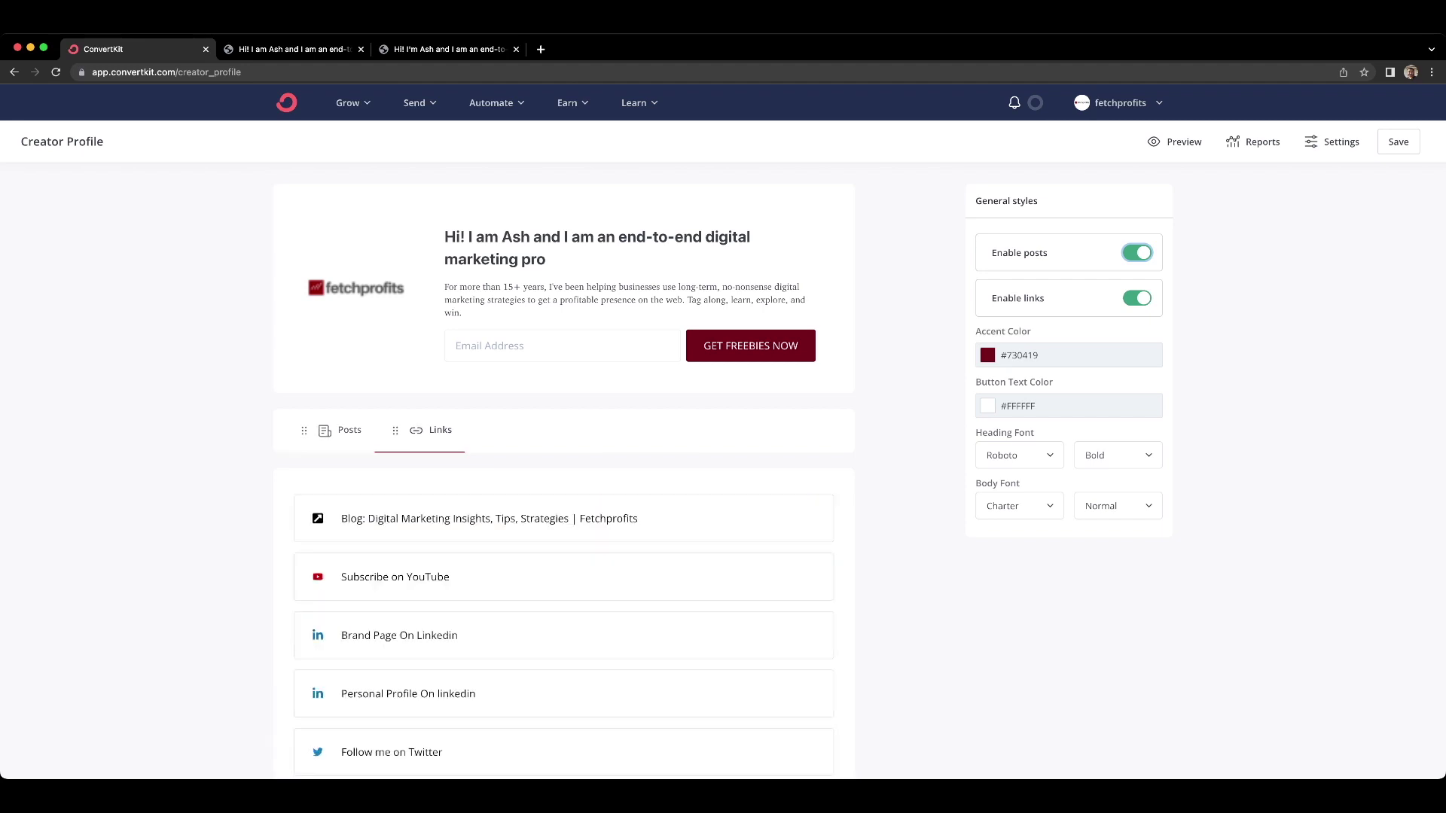
Disable and re-enable the links and posts sections in turn to compare the profile layouts
click(1136, 299)
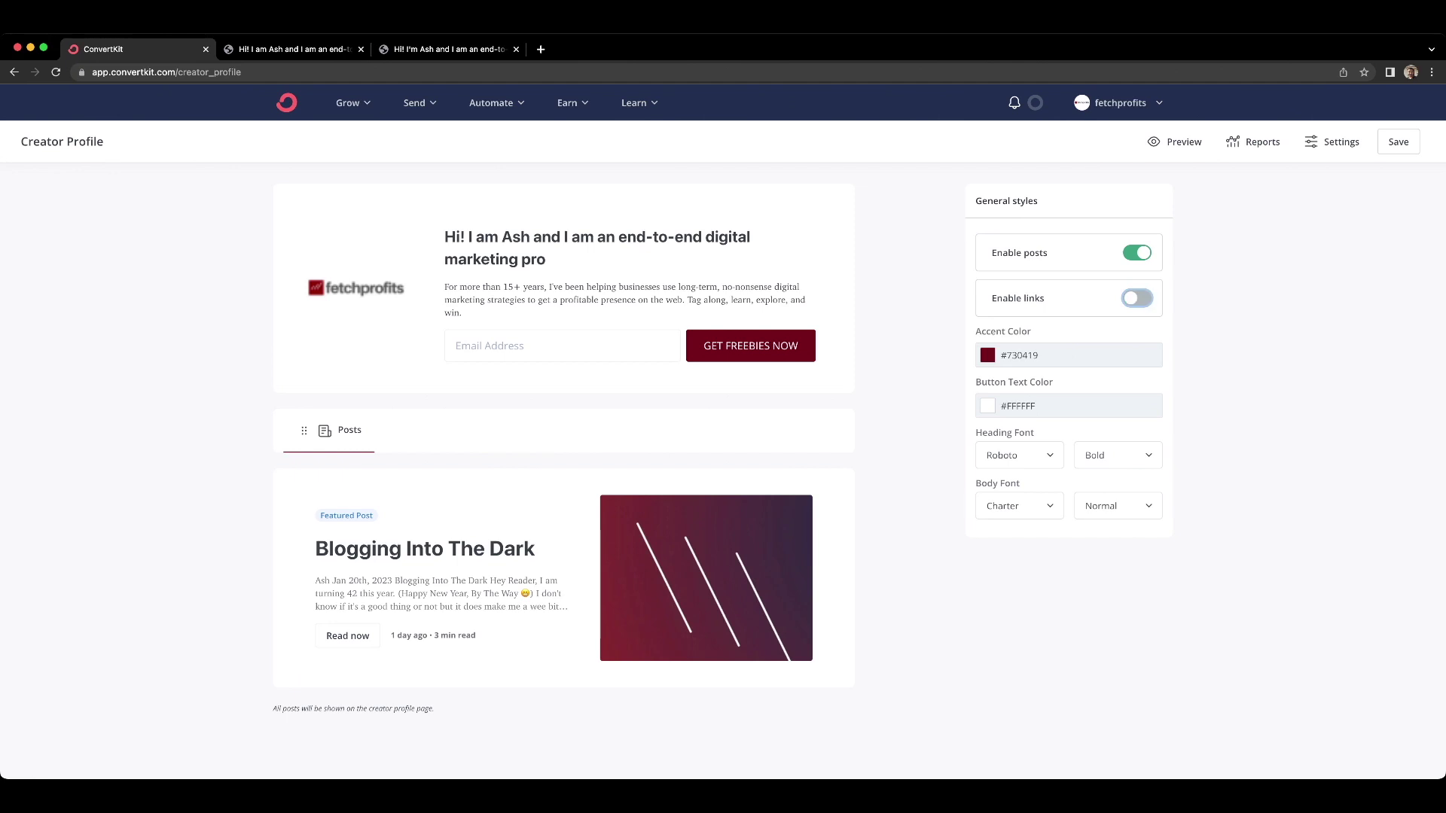
click(1136, 298)
key(shift+Tab)
key(space)
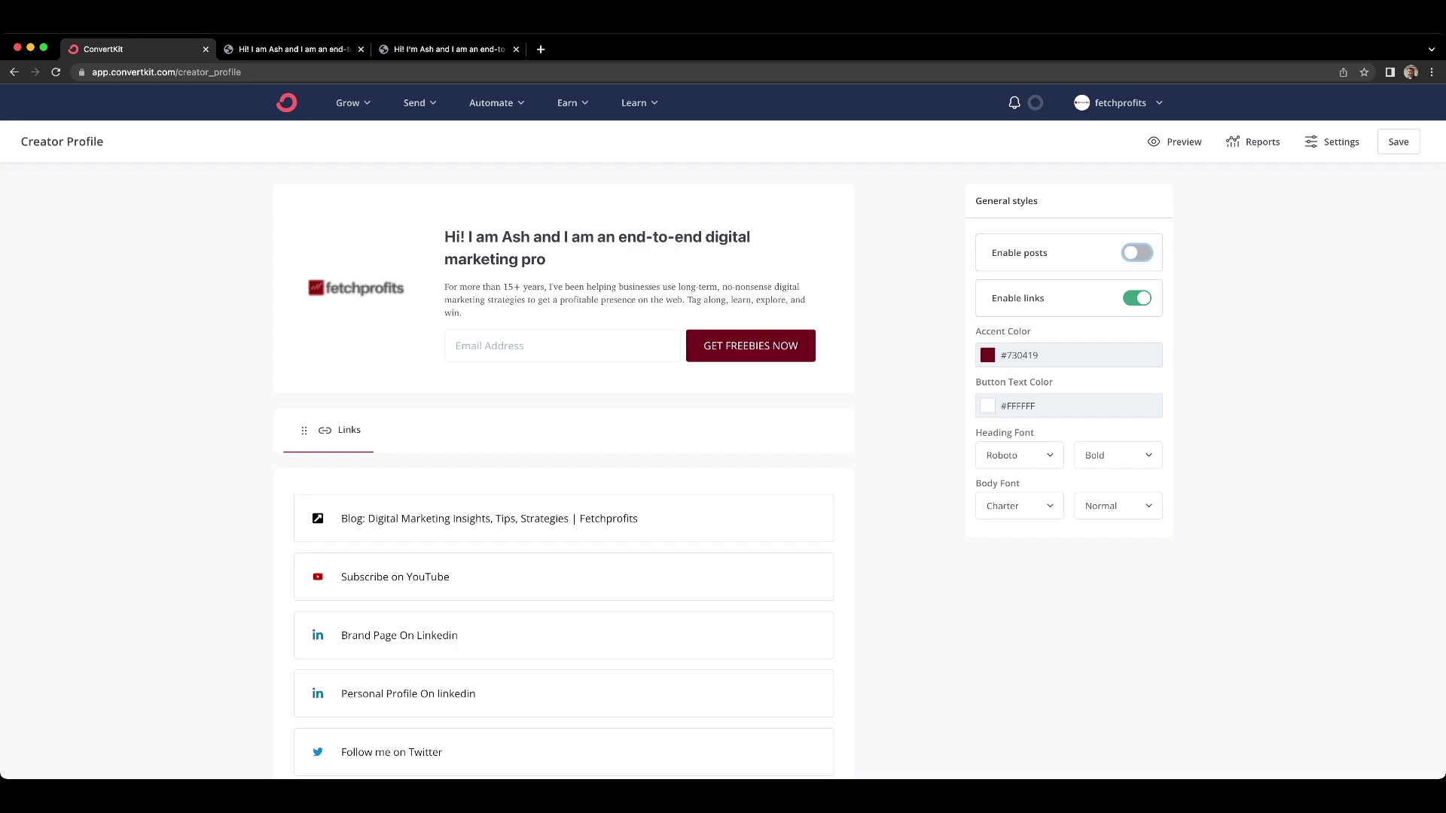
key(space)
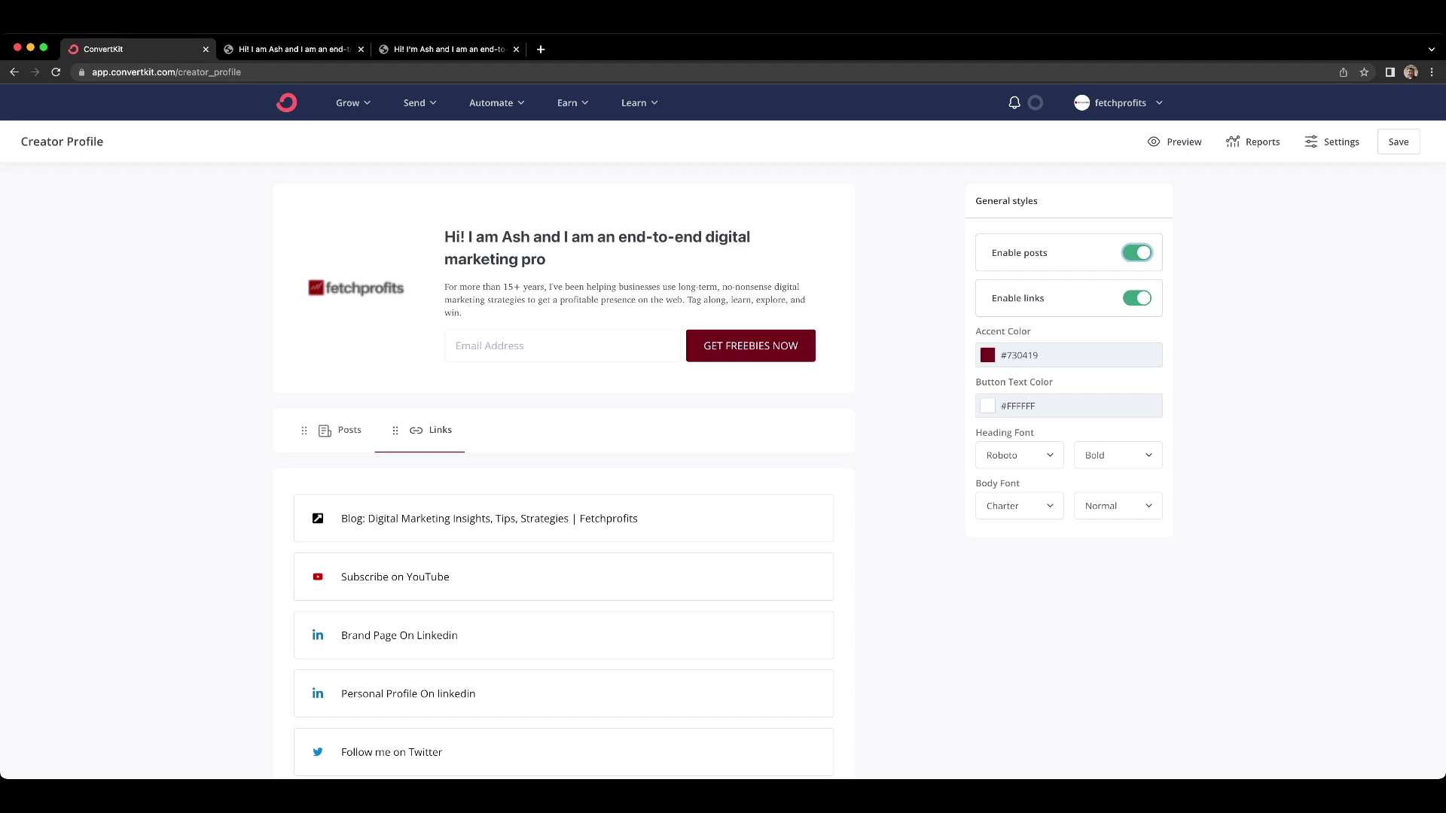
key(Tab)
key(space)
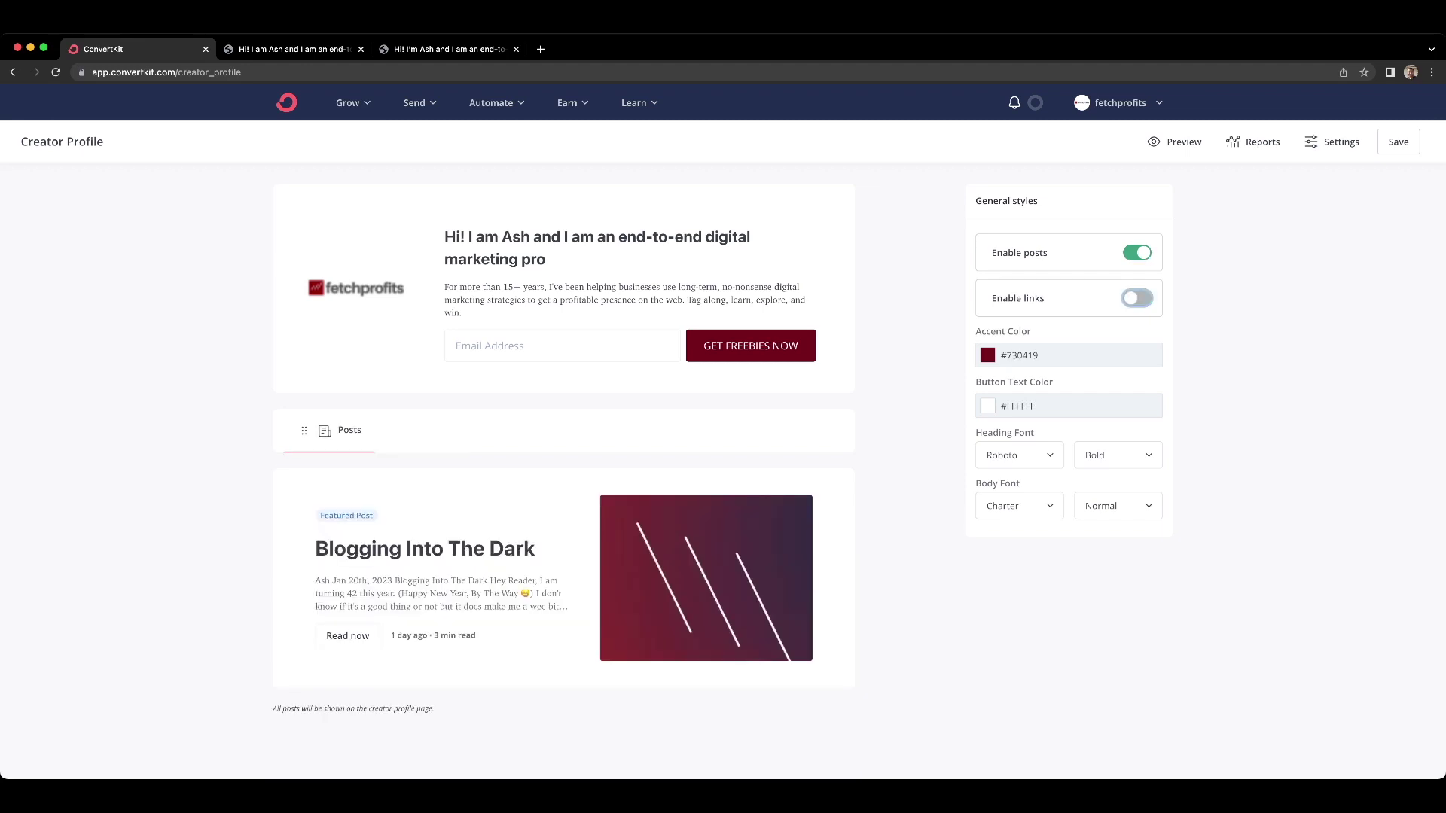
key(space)
Disable posts so the creator profile offers only the Links section
scroll(723, 430, down, 1)
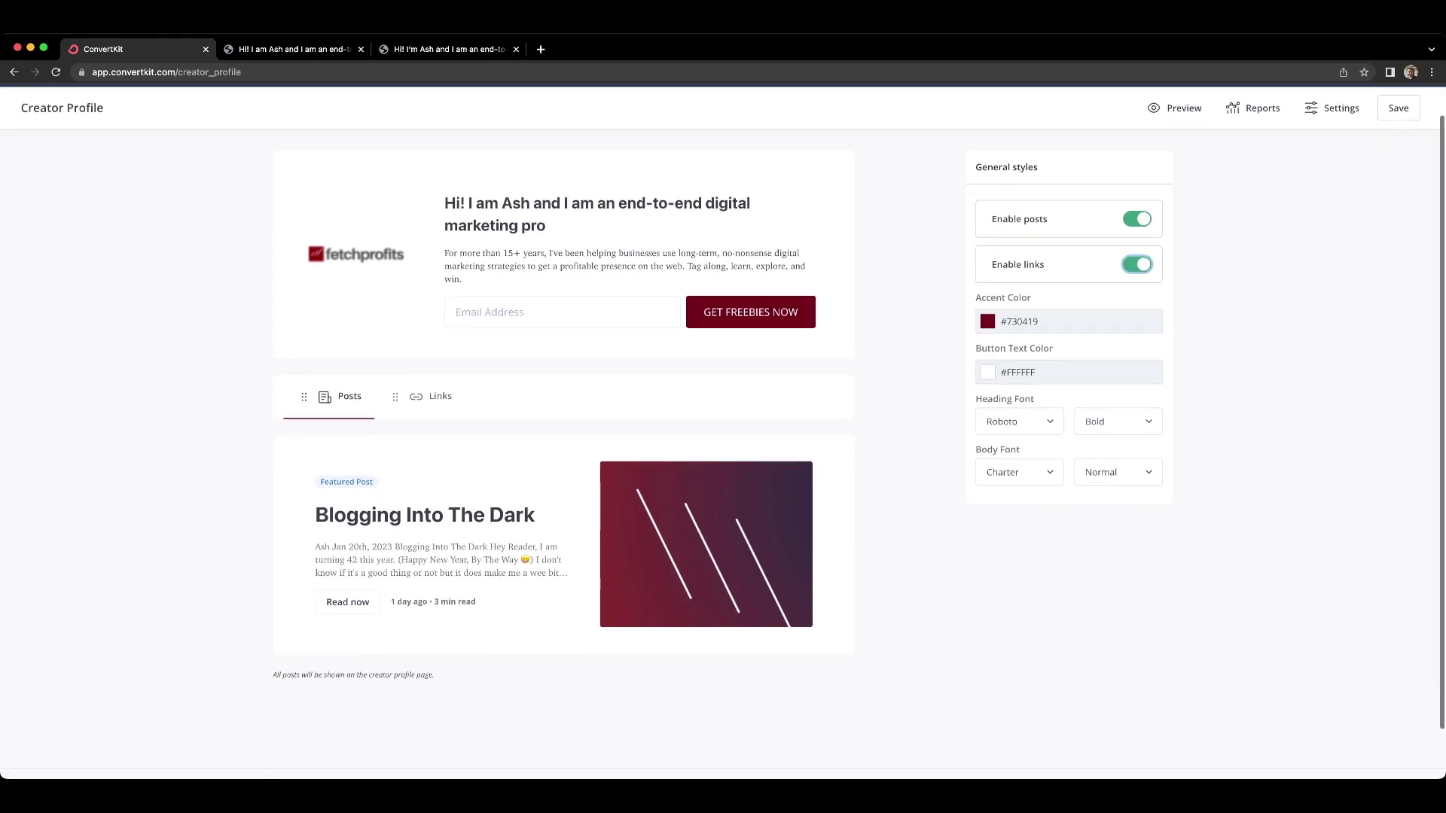
scroll(723, 431, up, 1)
scroll(723, 399, down, 1)
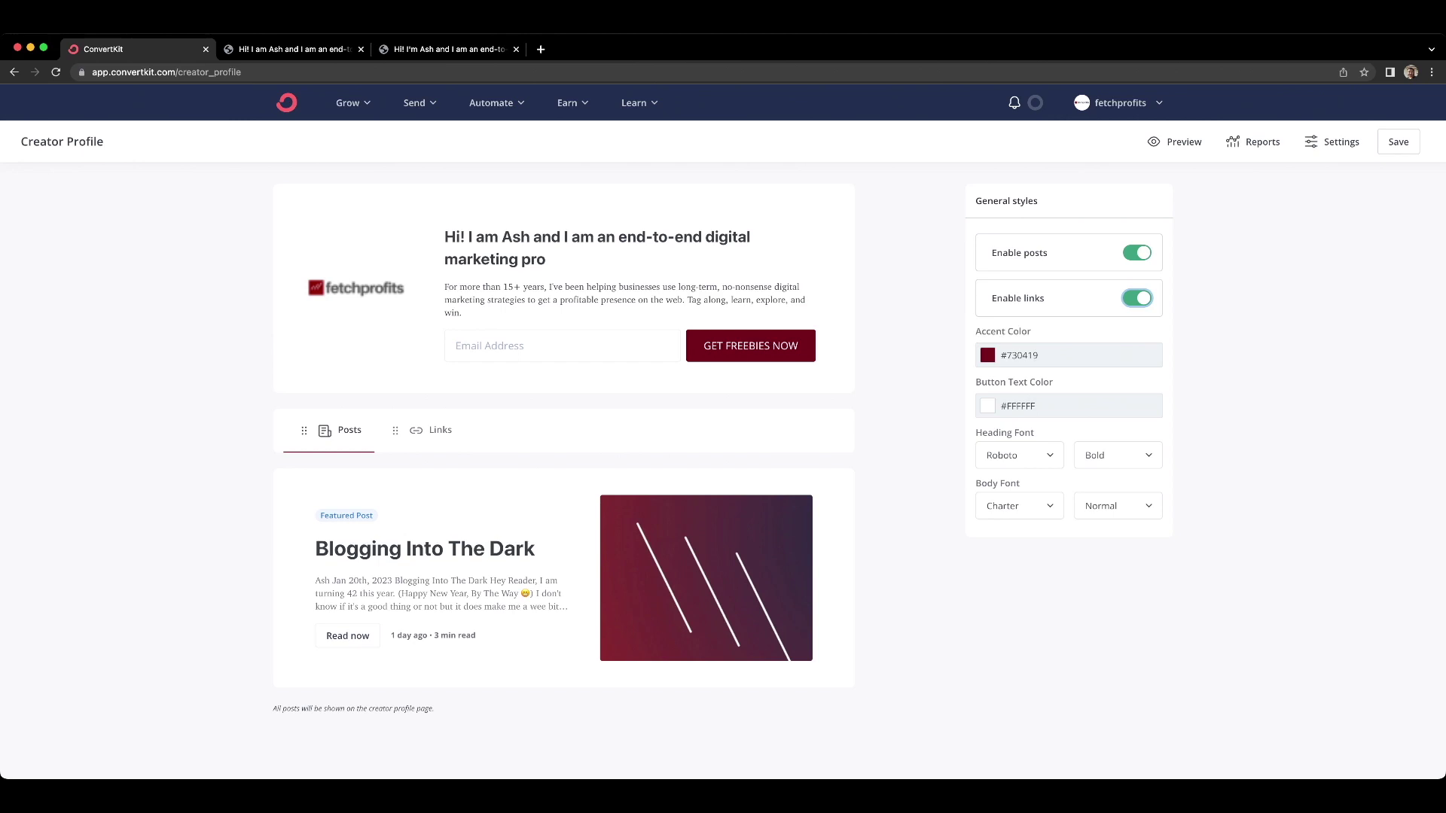
click(1136, 252)
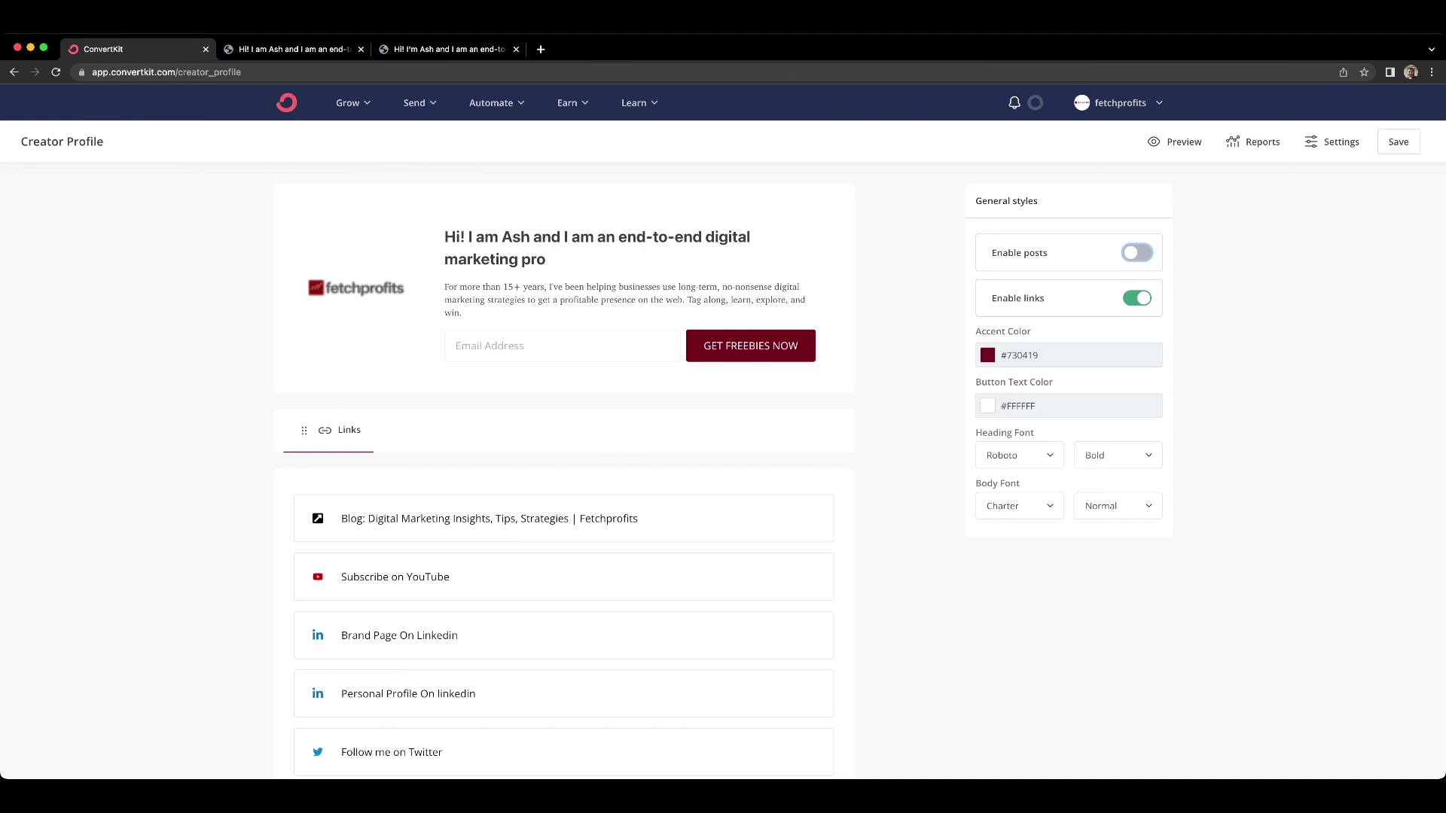
Examine the creator profile's header, email sign-up form and full list of links
scroll(723, 435, down, 2)
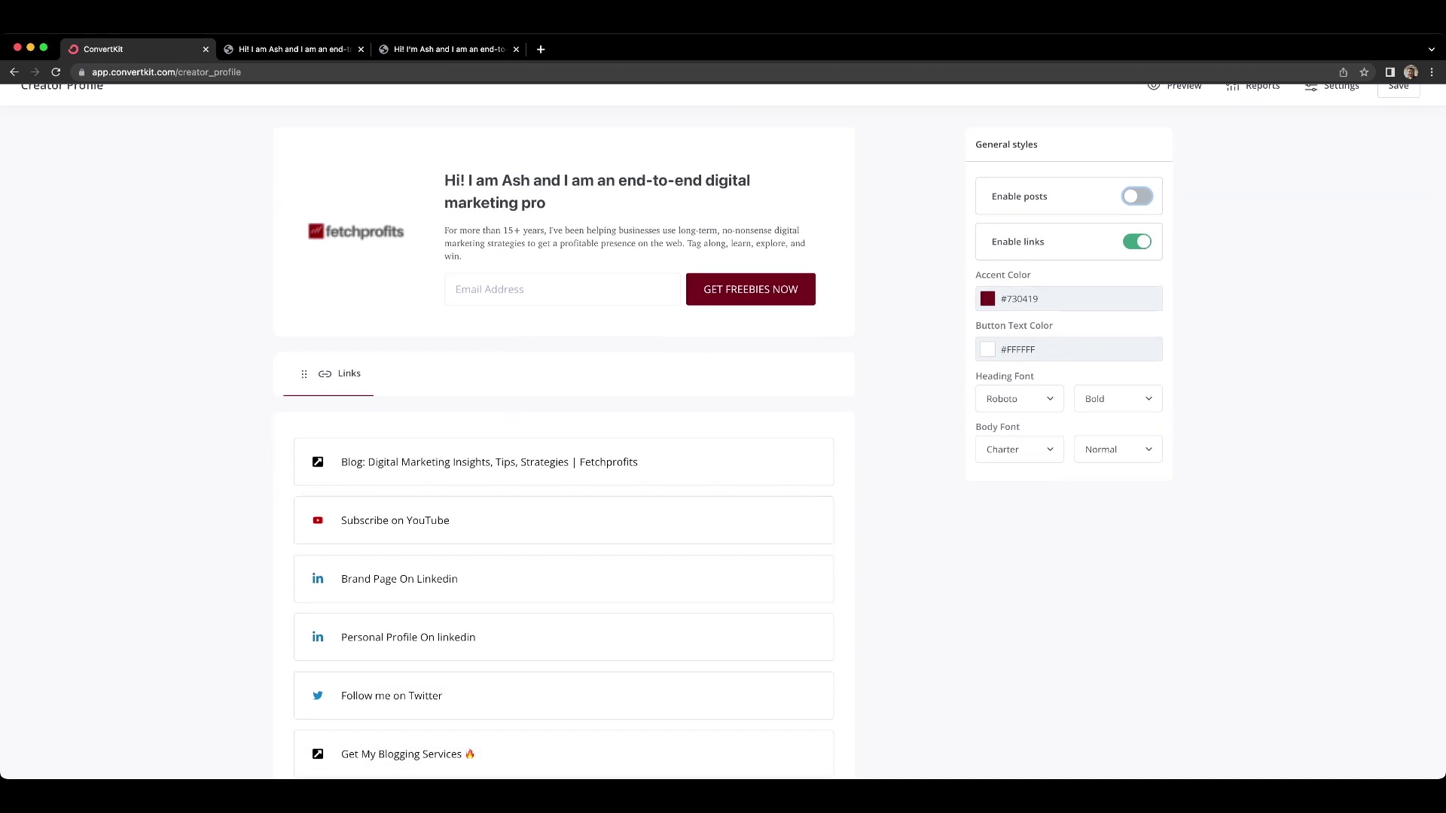
scroll(723, 434, down, 1)
scroll(723, 434, up, 3)
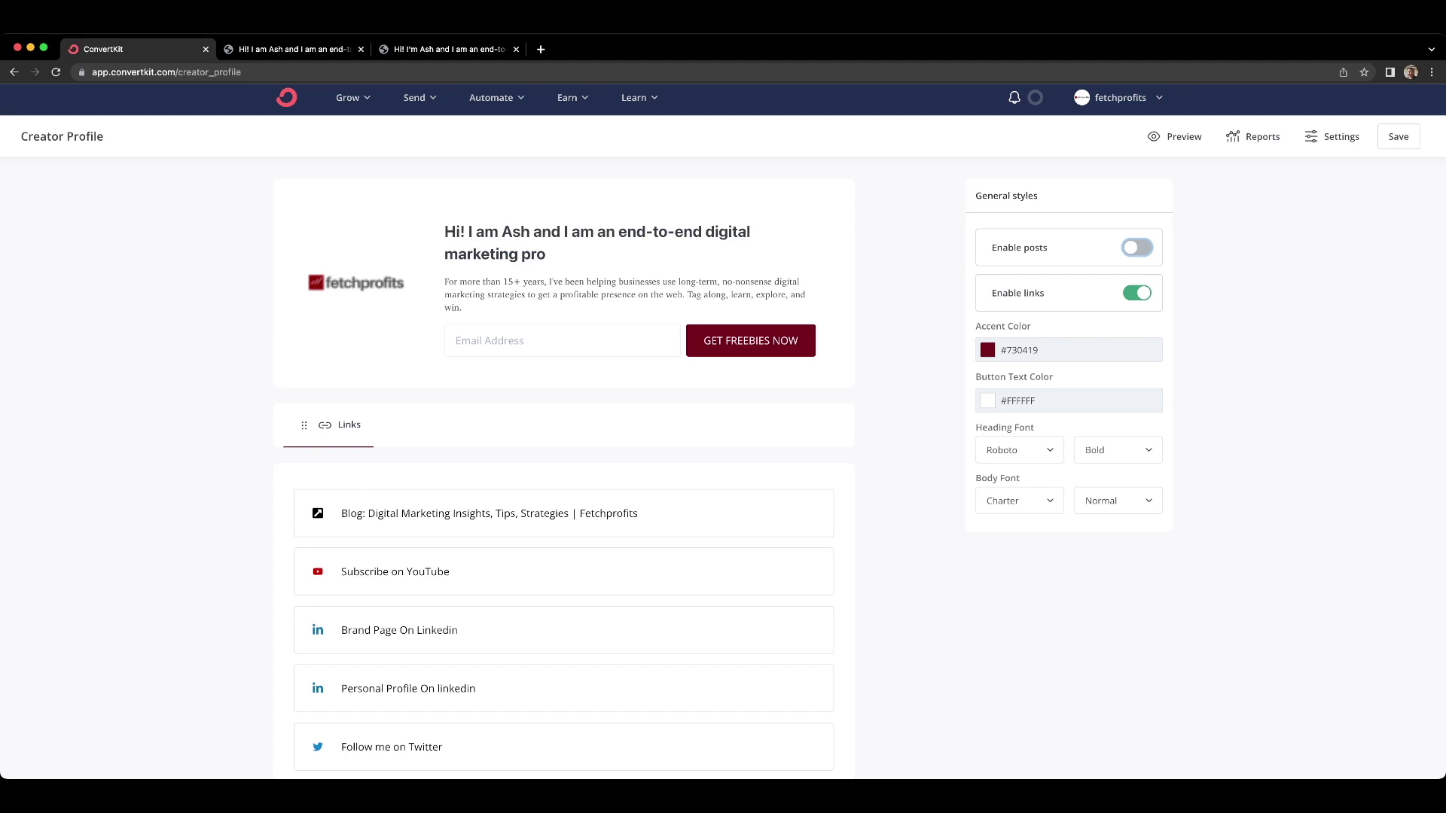
scroll(723, 435, up, 1)
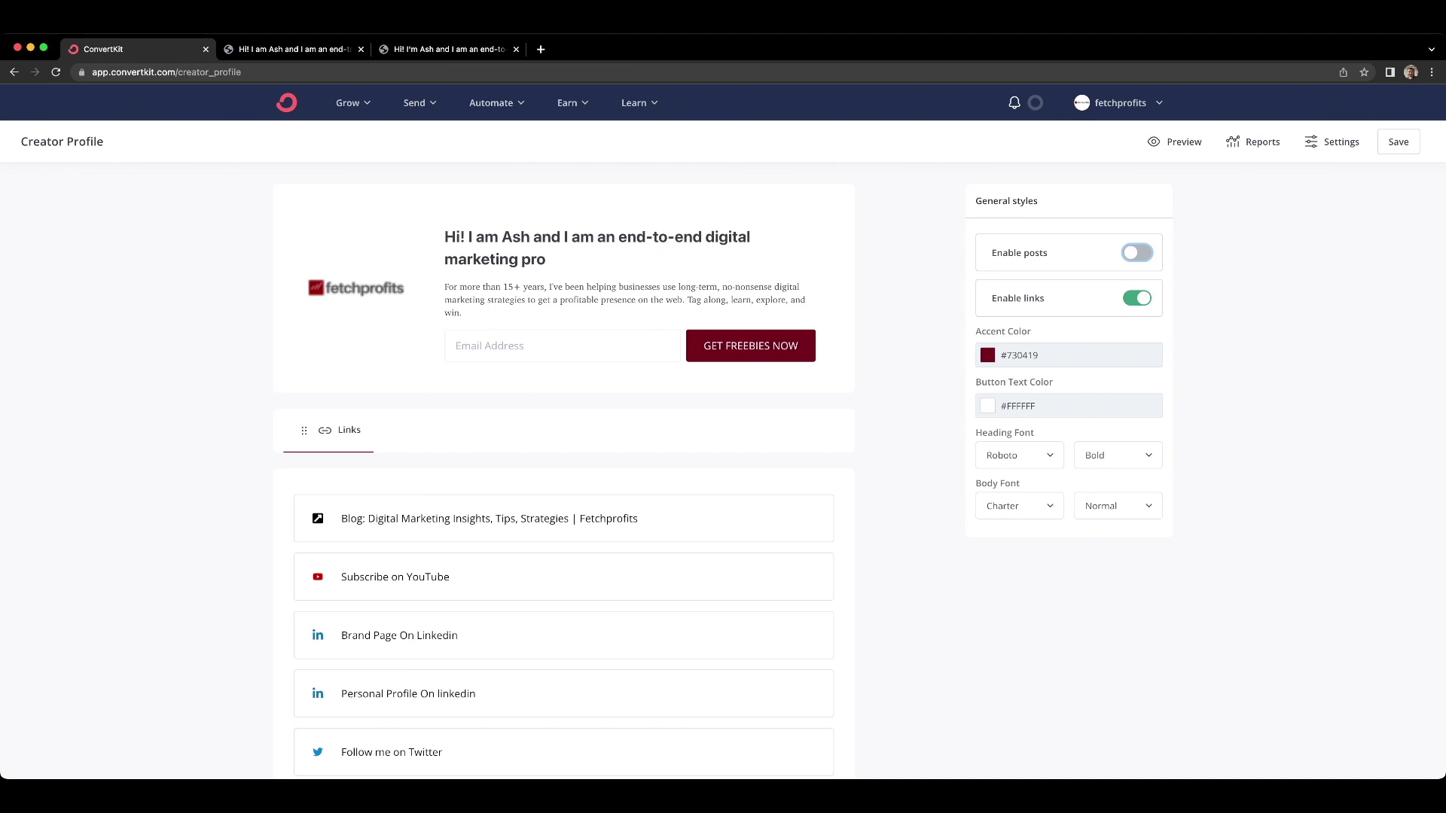
scroll(563, 452, down, 3)
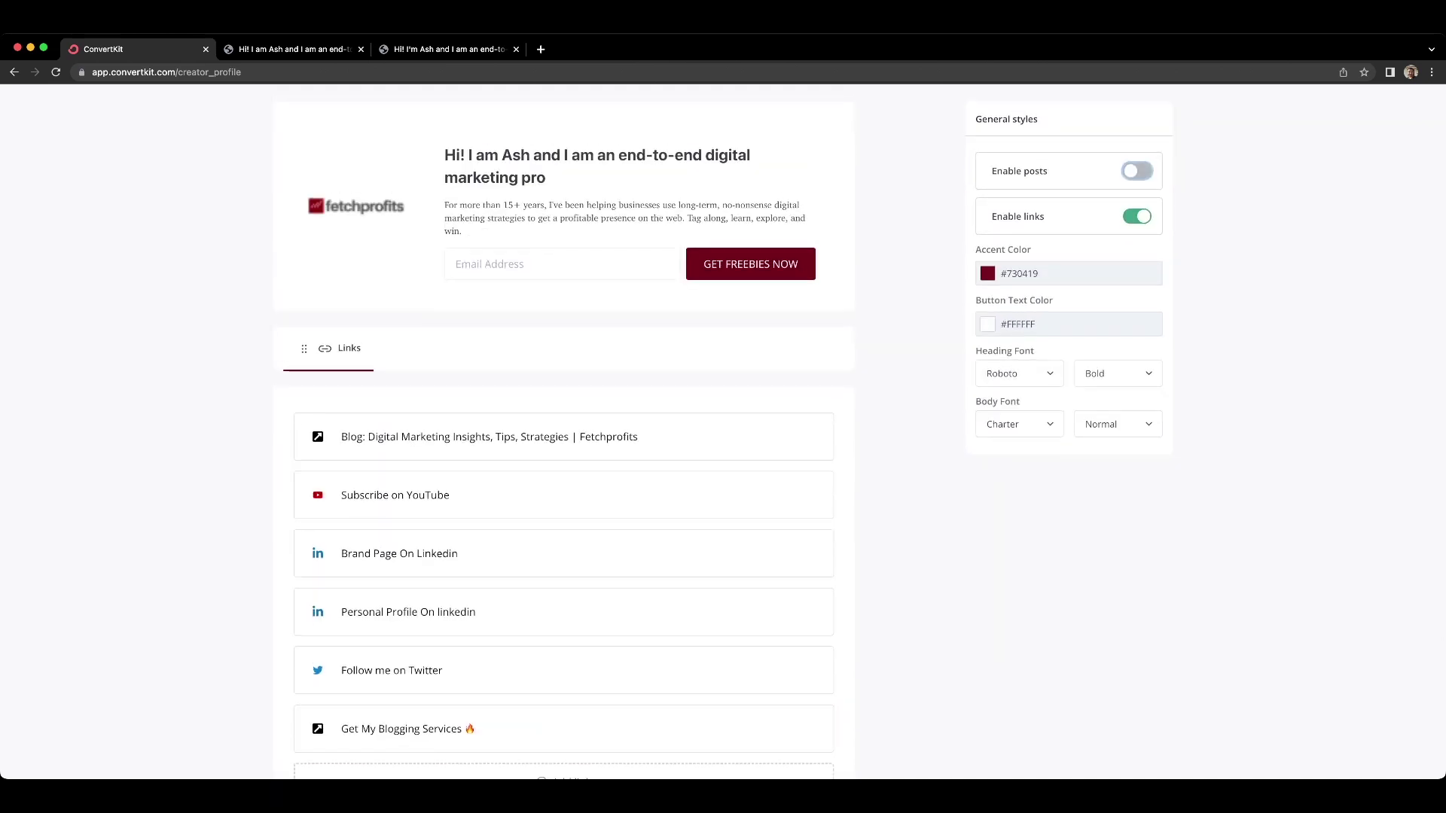
scroll(563, 452, down, 3)
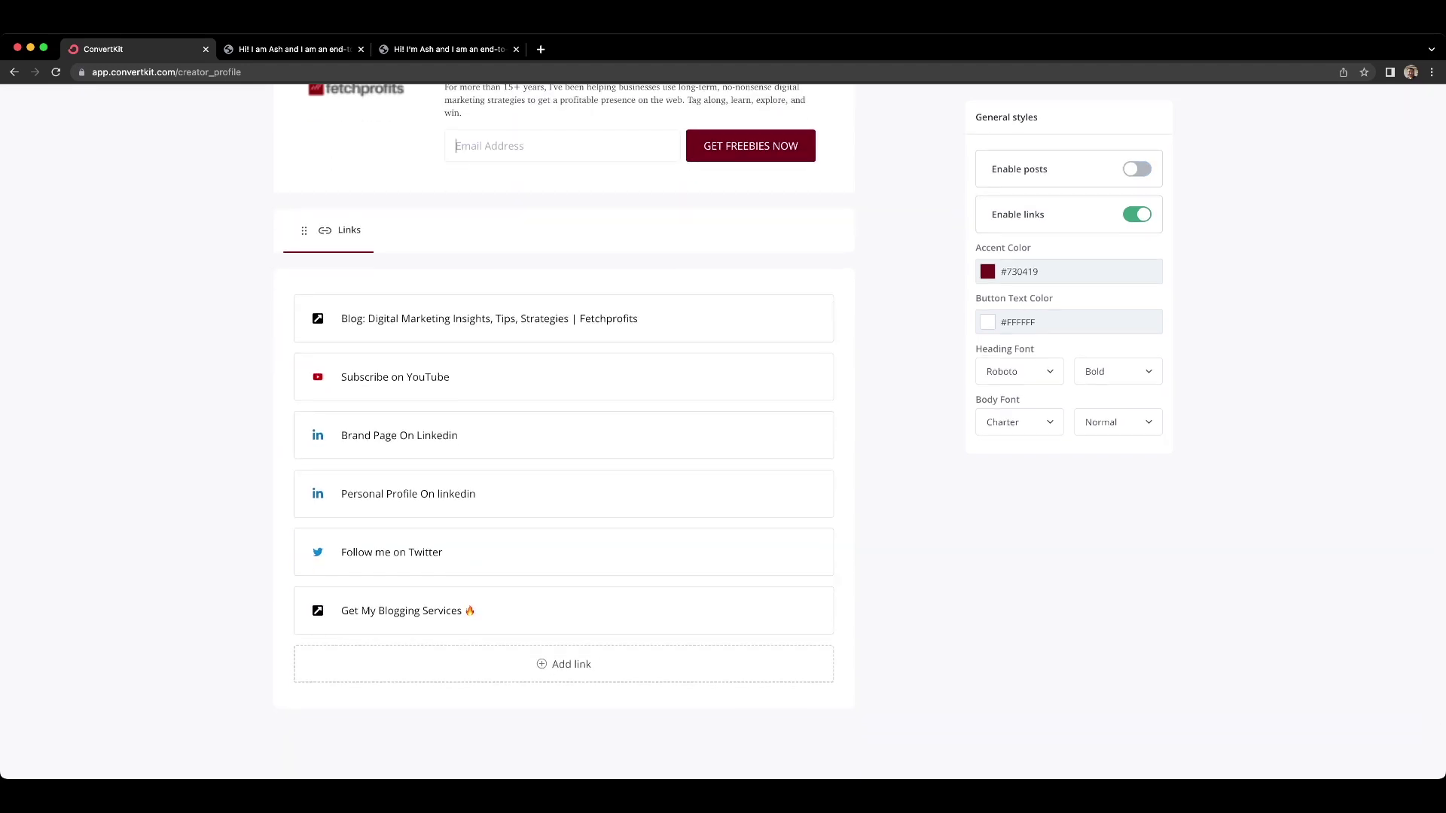
scroll(564, 452, up, 3)
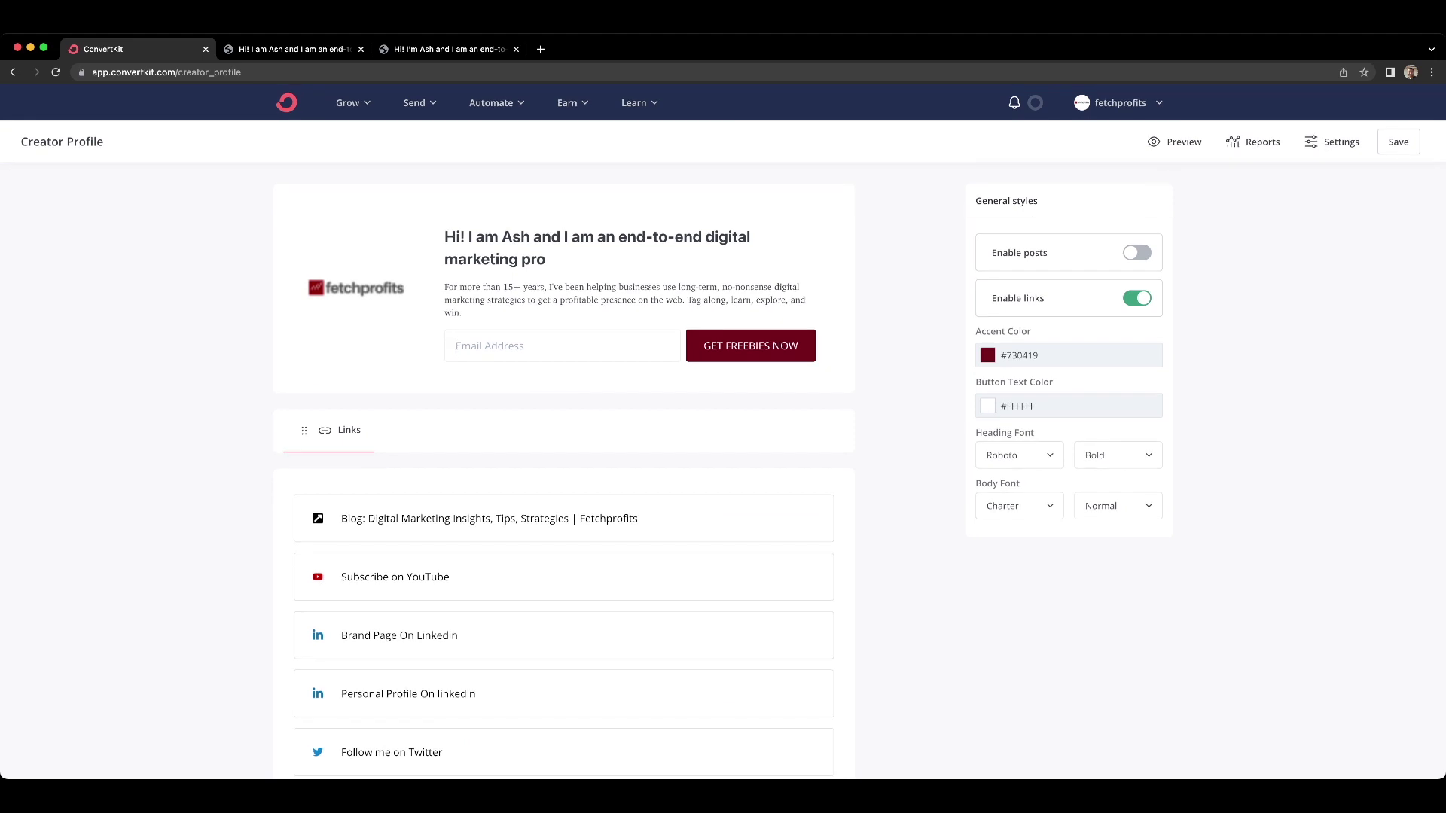
scroll(564, 452, down, 2)
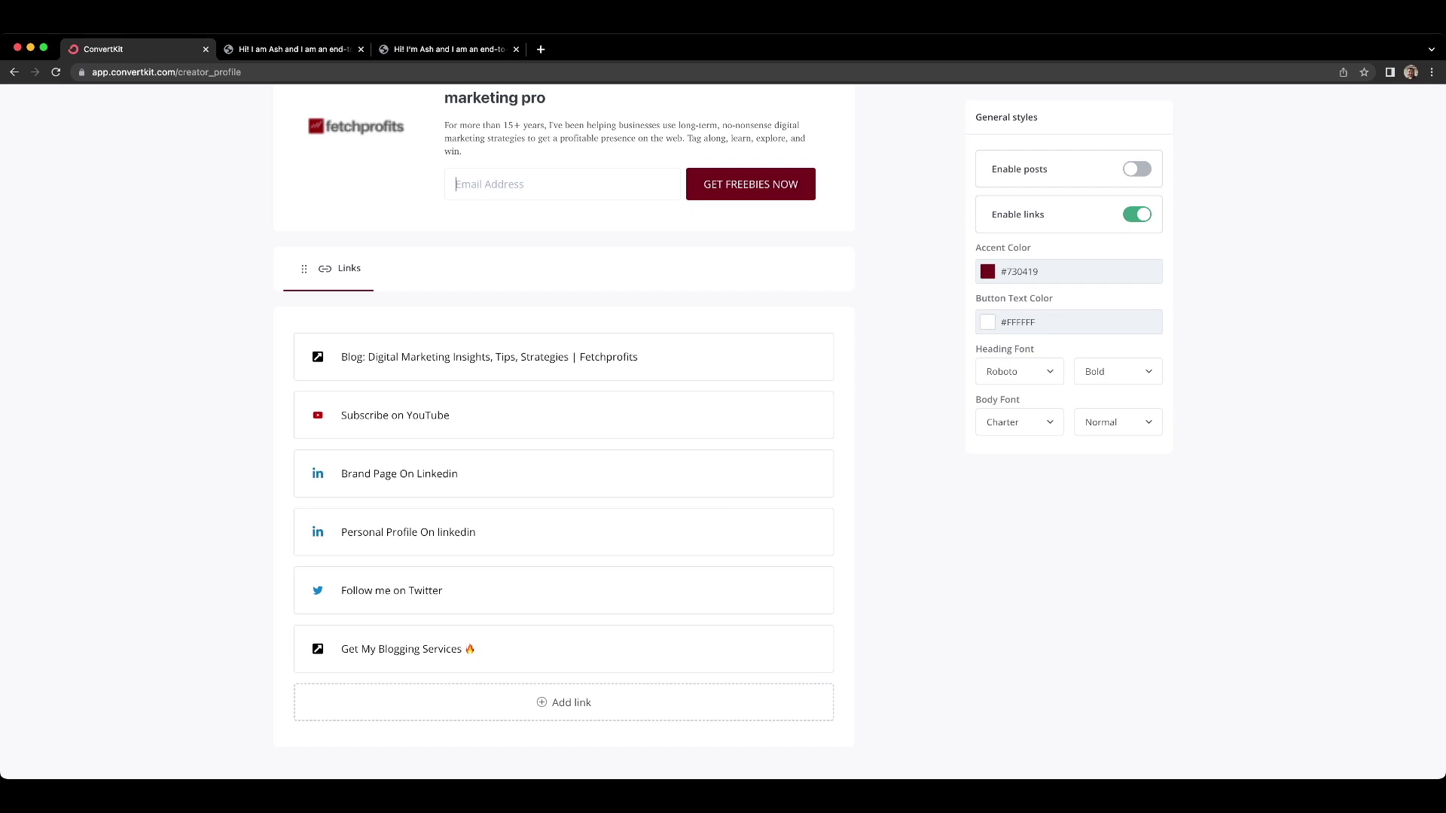
scroll(563, 429, up, 4)
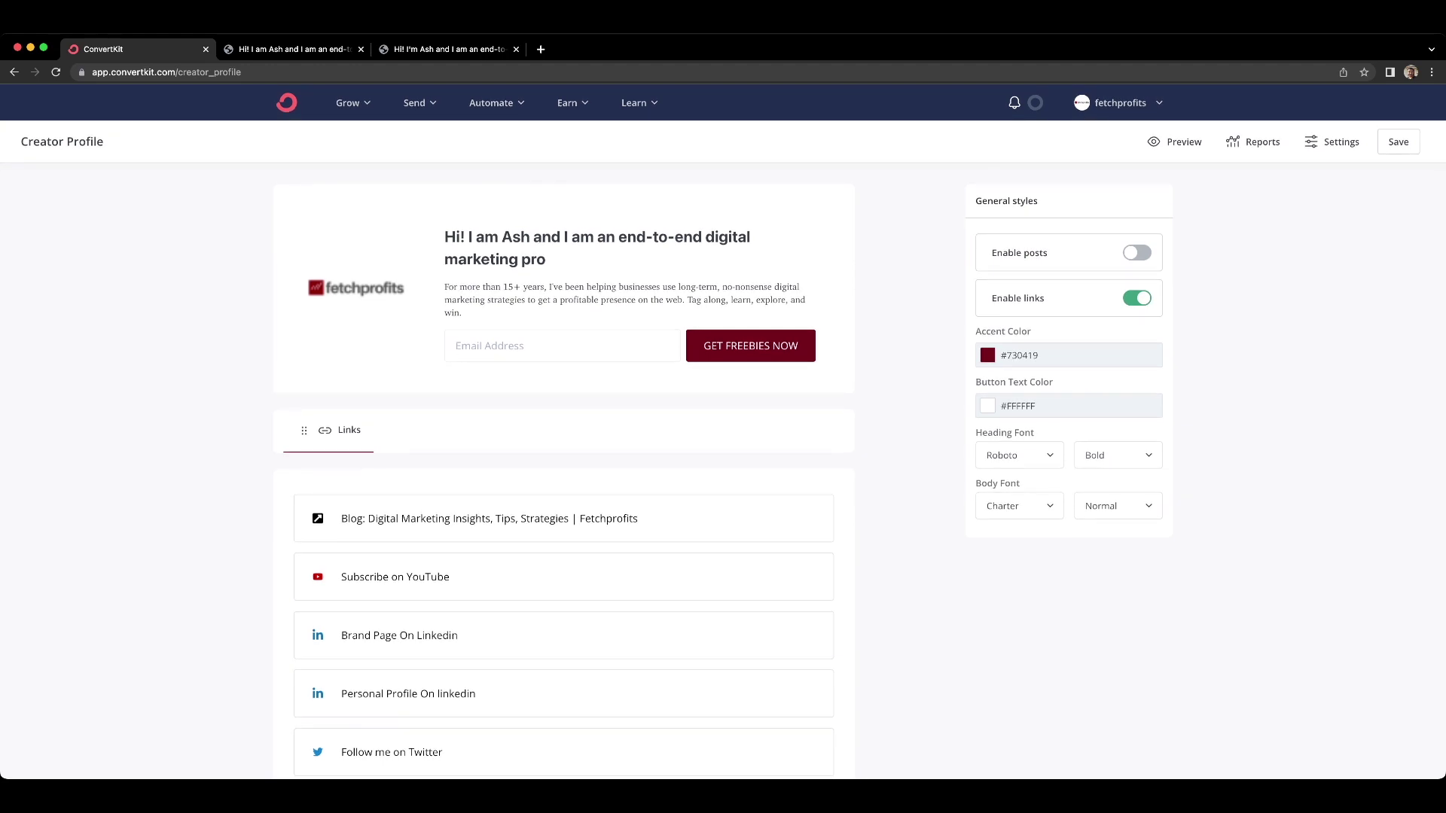
scroll(723, 429, down, 1)
scroll(723, 430, up, 1)
click(527, 345)
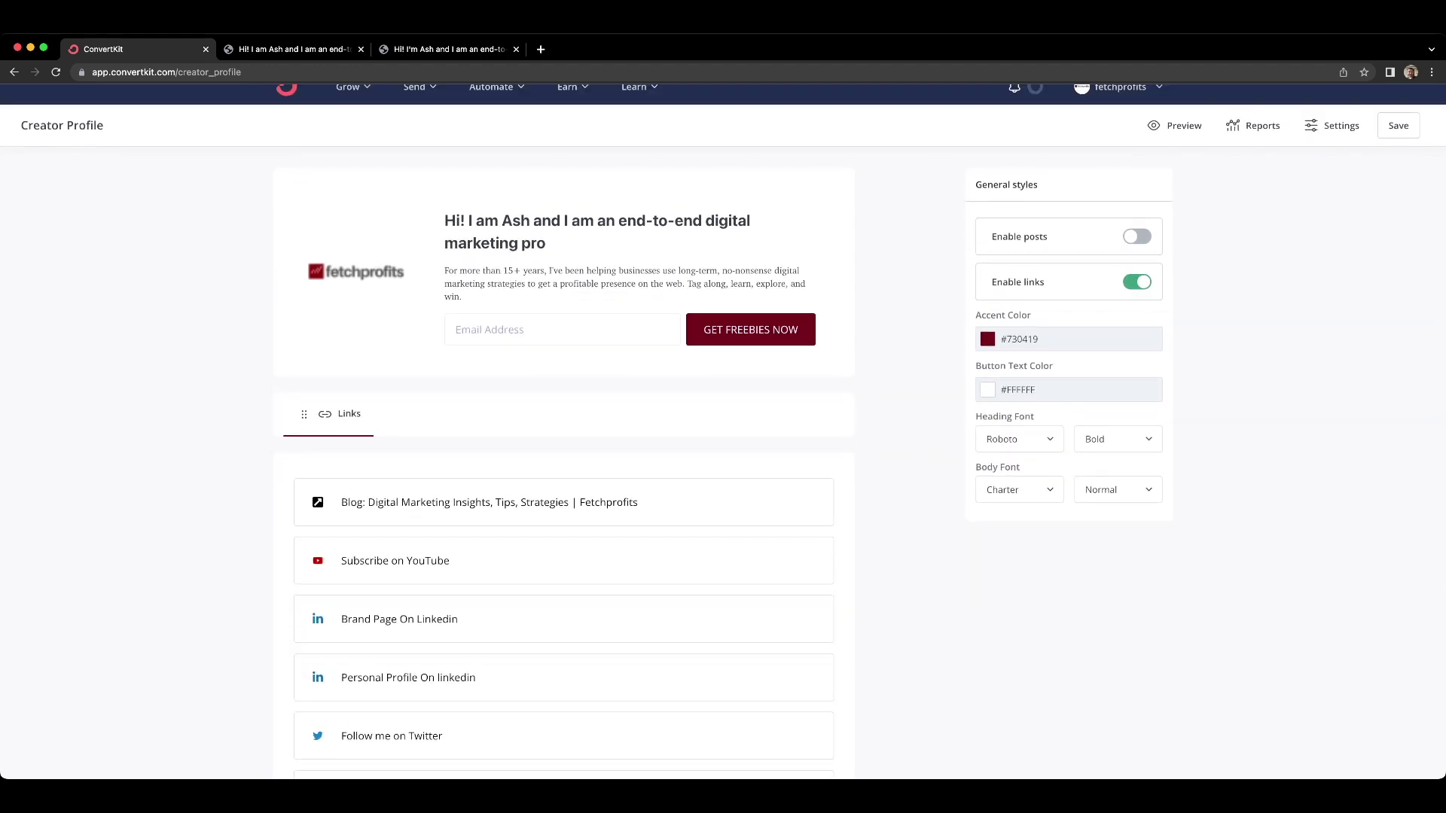
Enable posts on the creator profile alongside links and view the featured post section
click(1136, 237)
scroll(723, 430, up, 1)
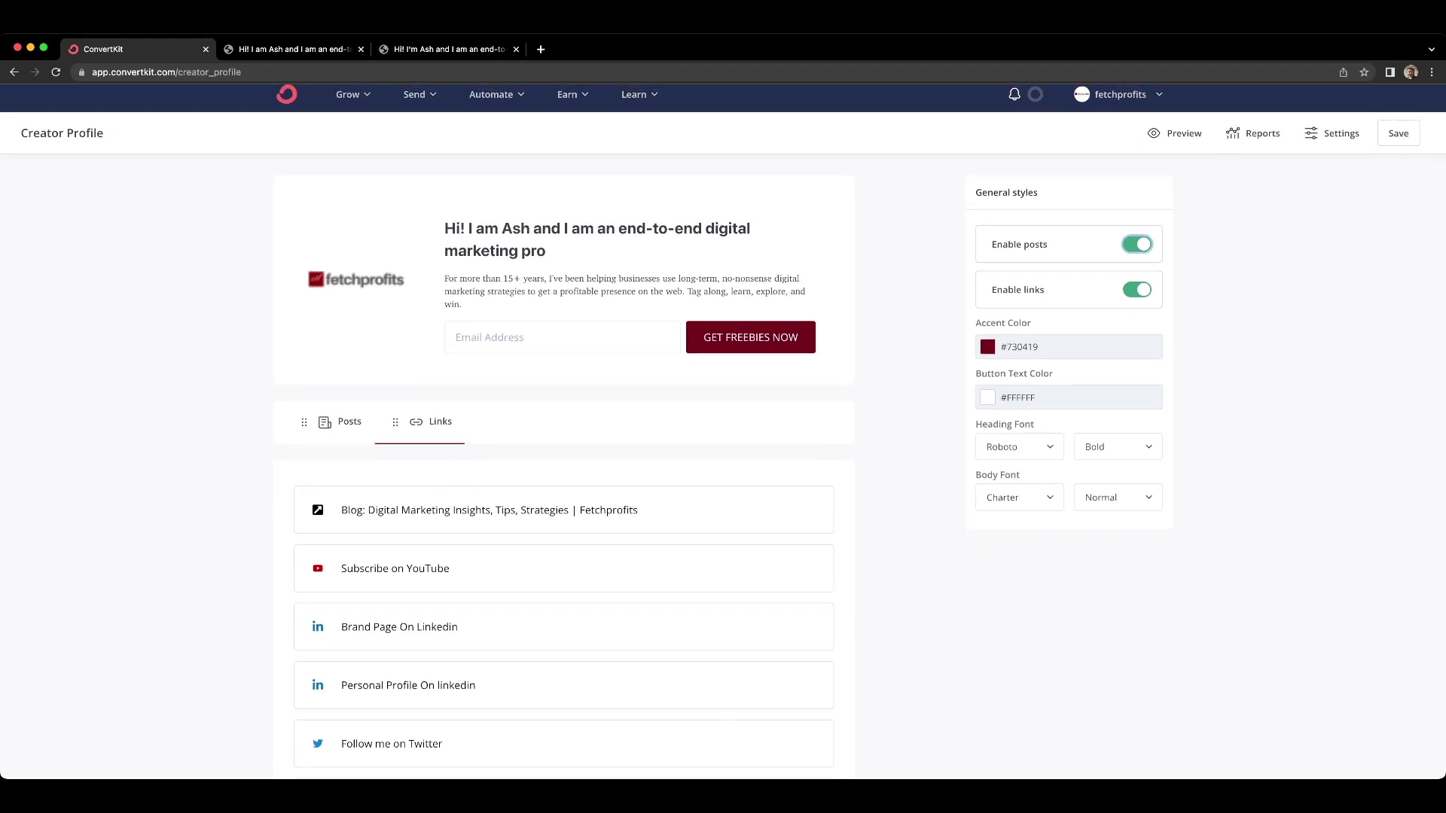
scroll(723, 400, down, 2)
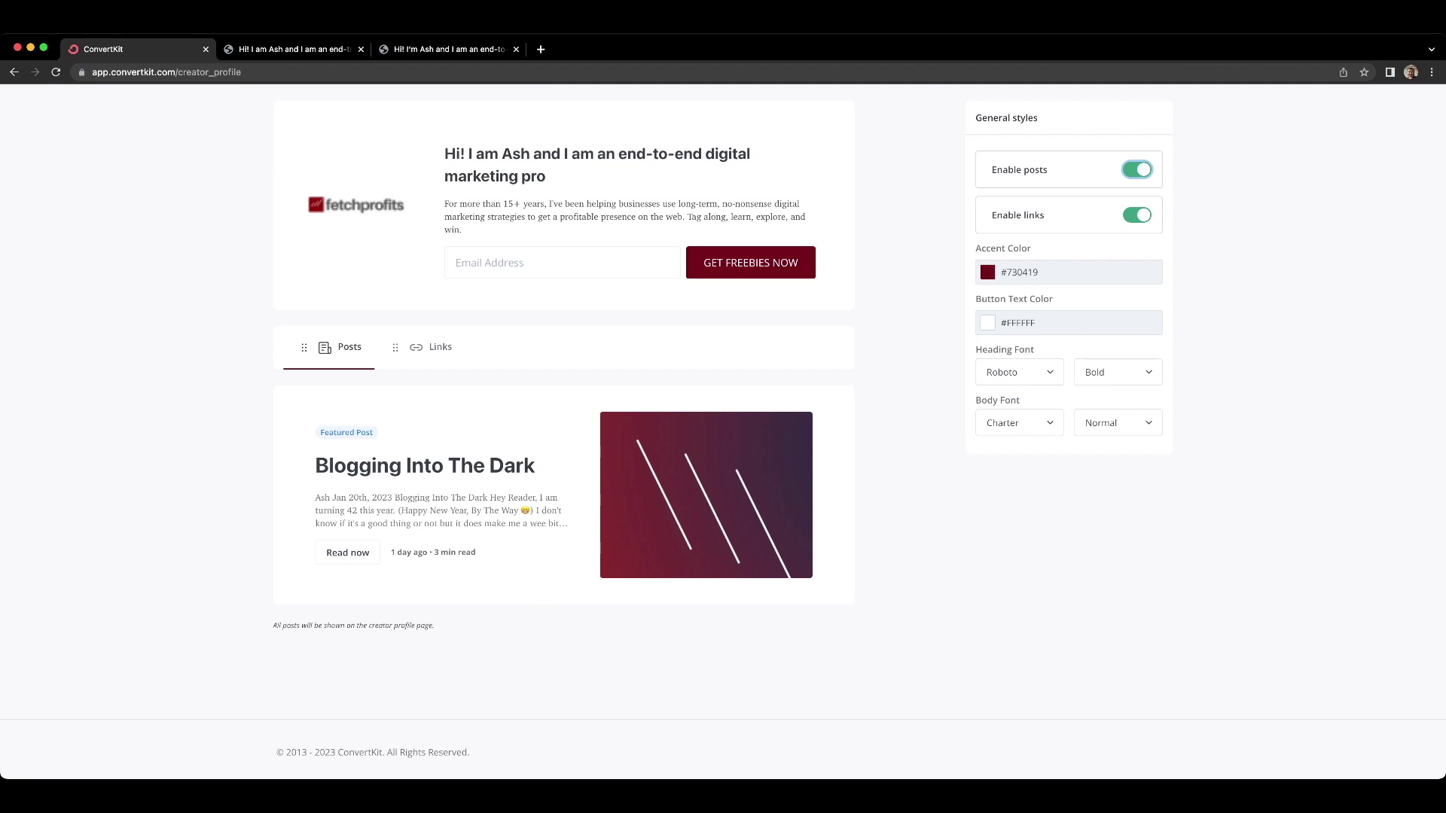
scroll(723, 421, up, 1)
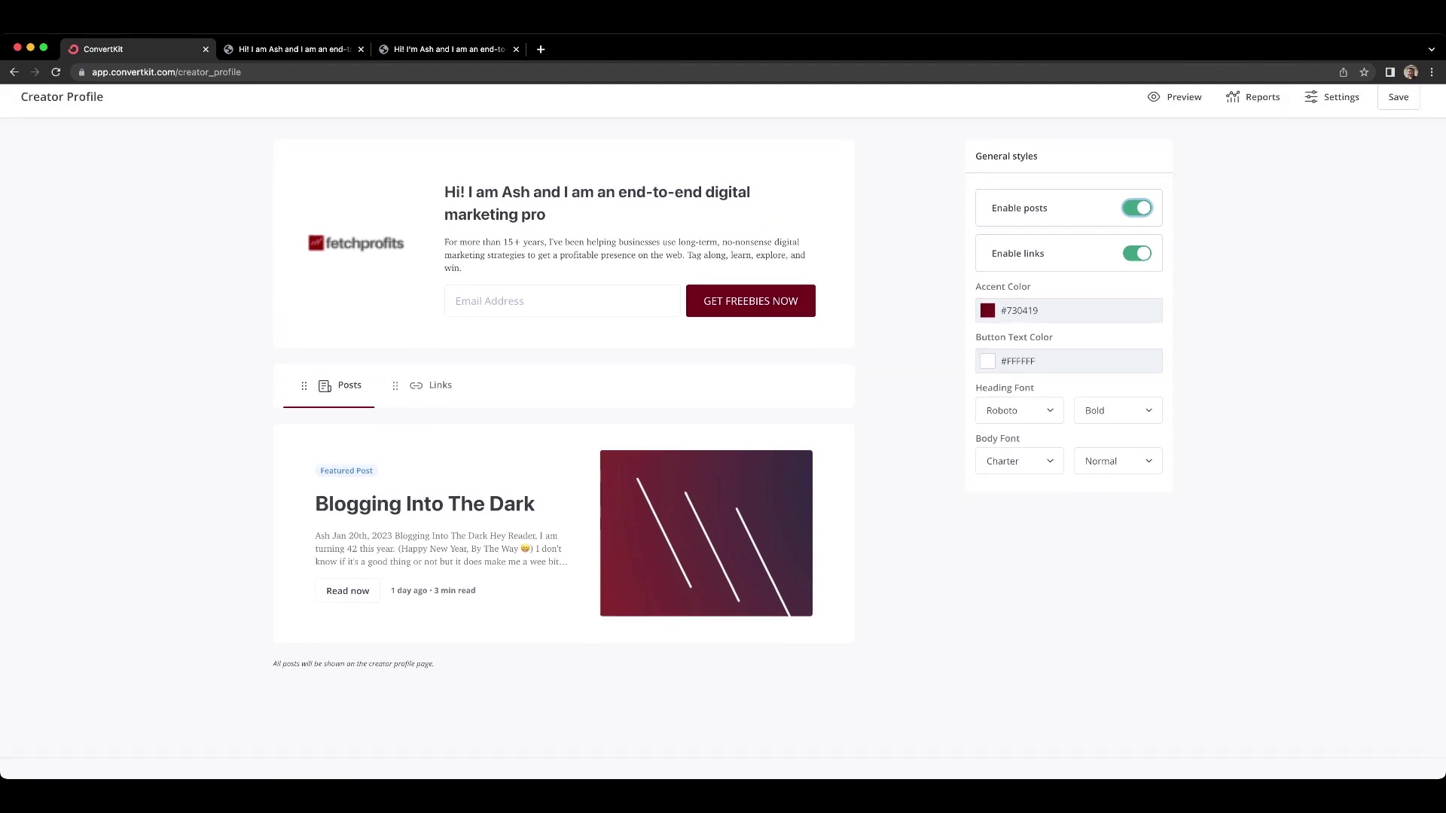
scroll(723, 422, up, 1)
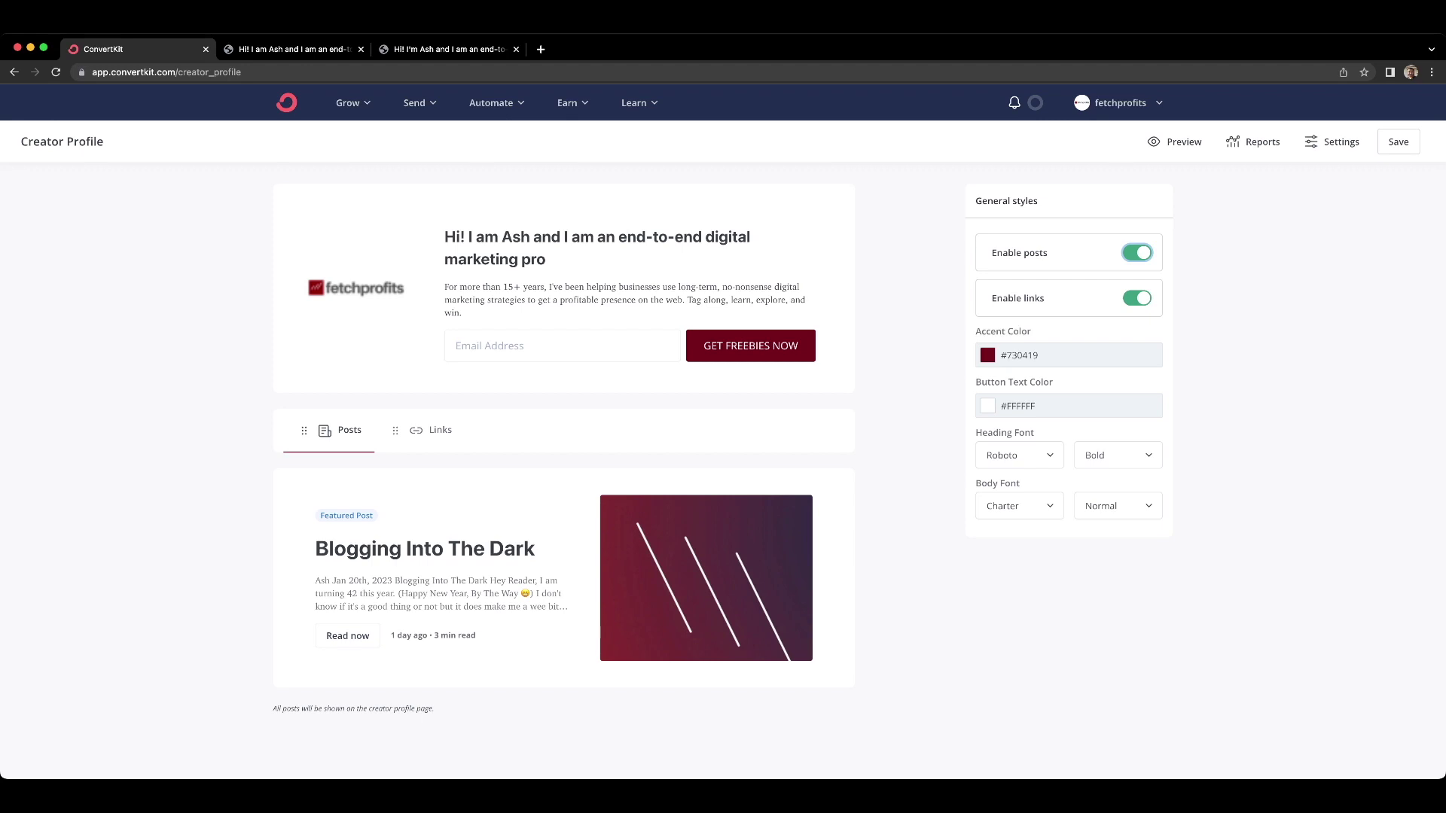
click(430, 431)
scroll(564, 429, down, 2)
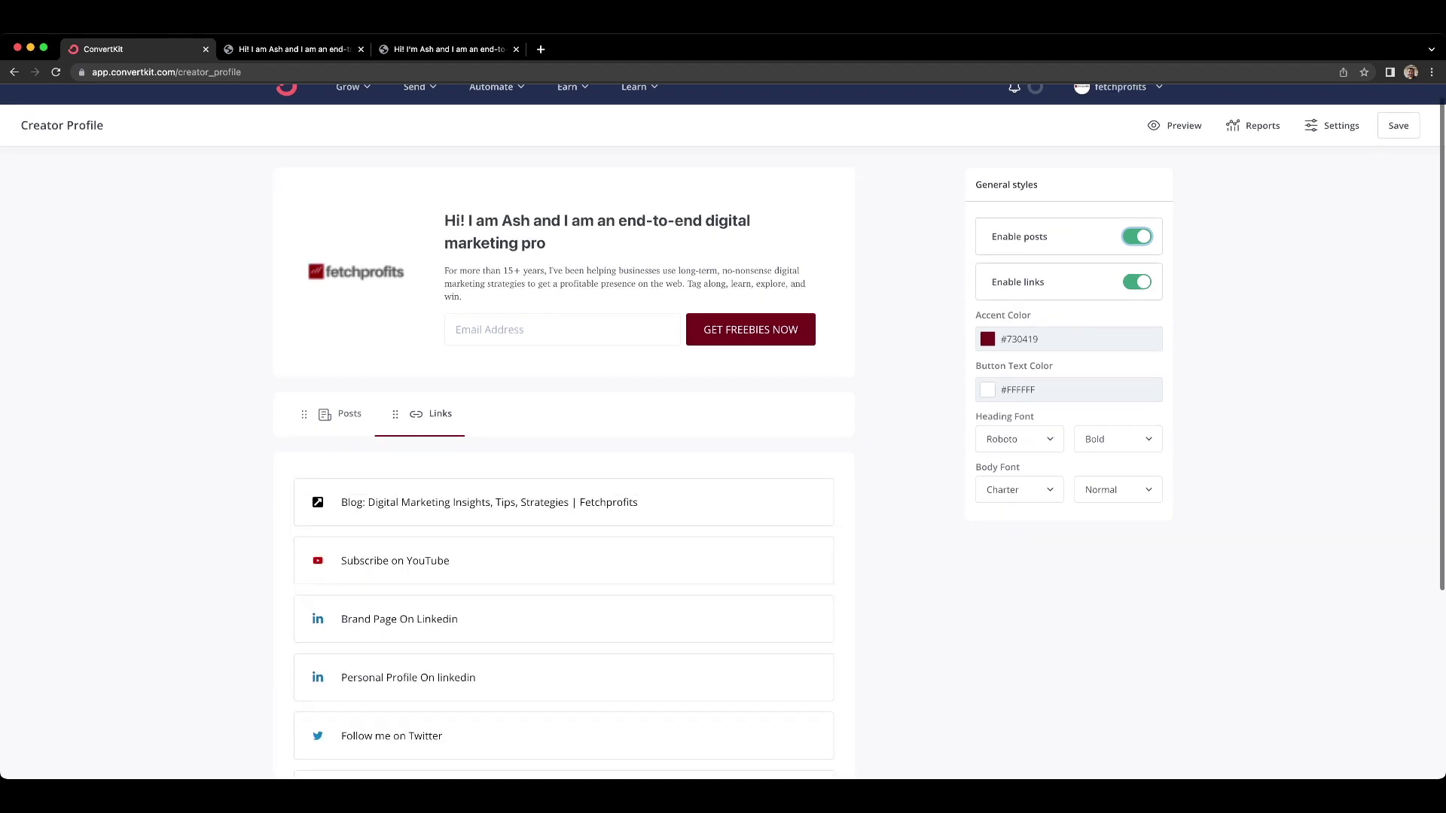
scroll(563, 452, down, 3)
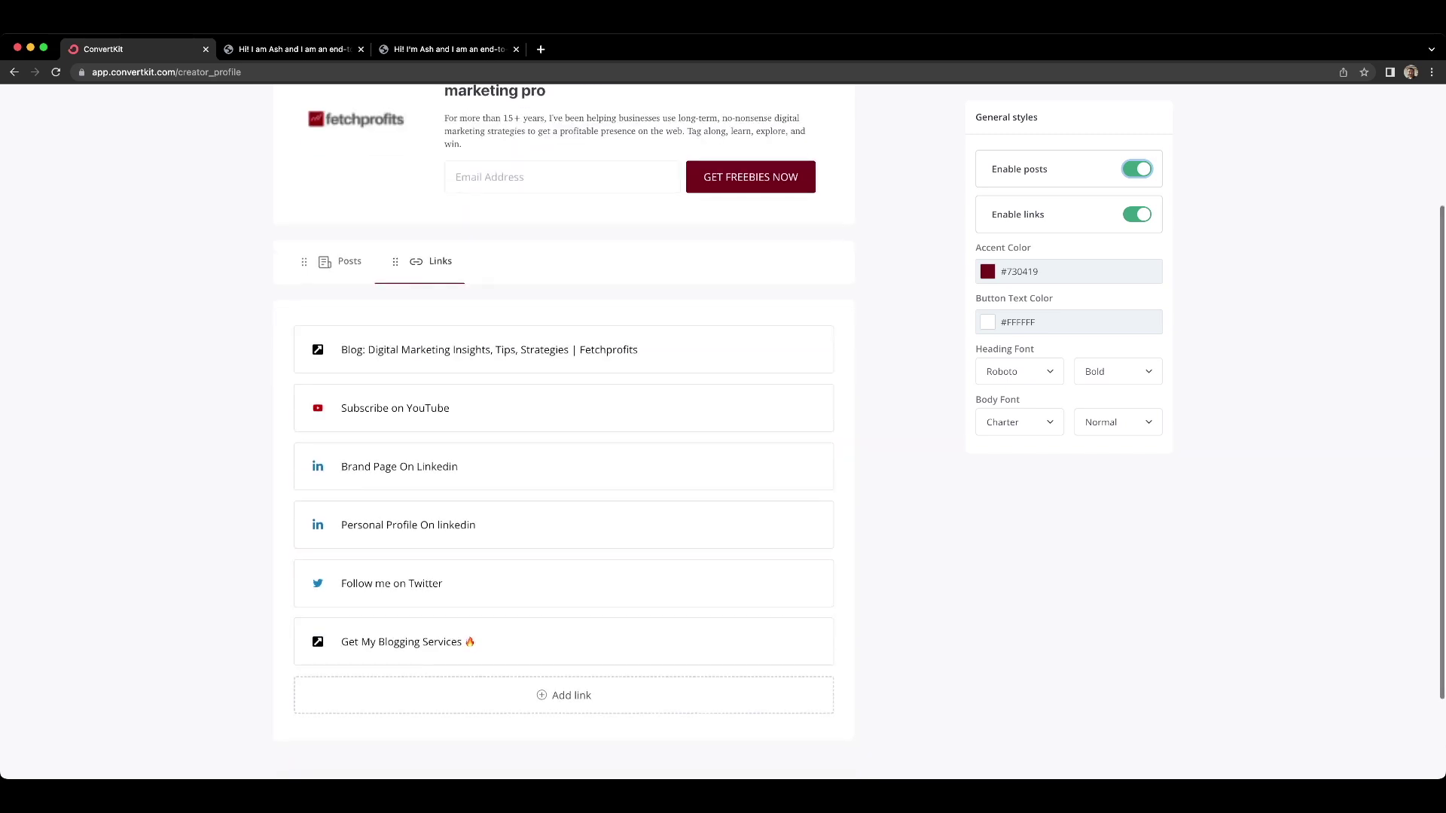
click(564, 627)
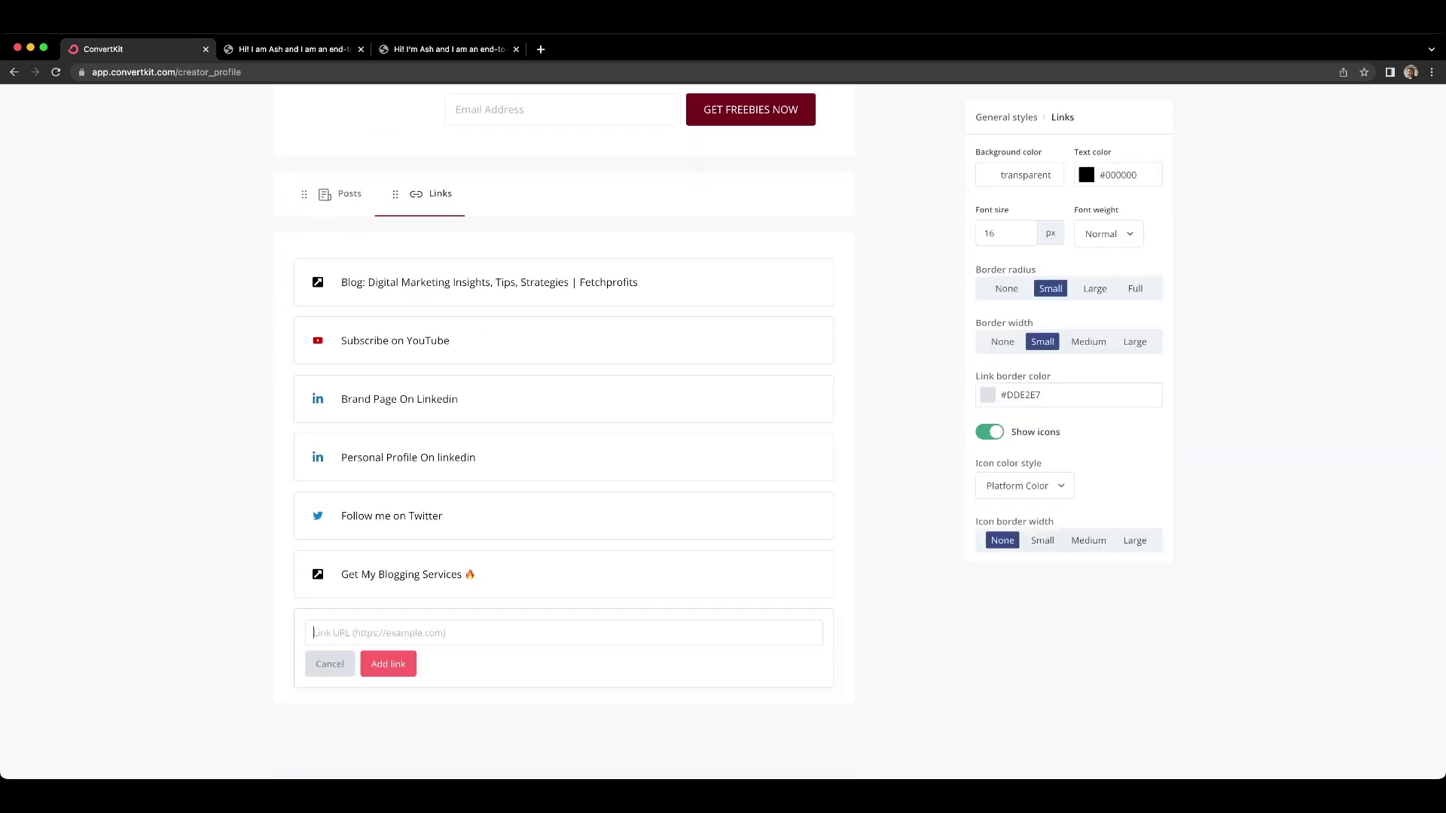
text(https://instagram.com/fetchprofitsacademy)
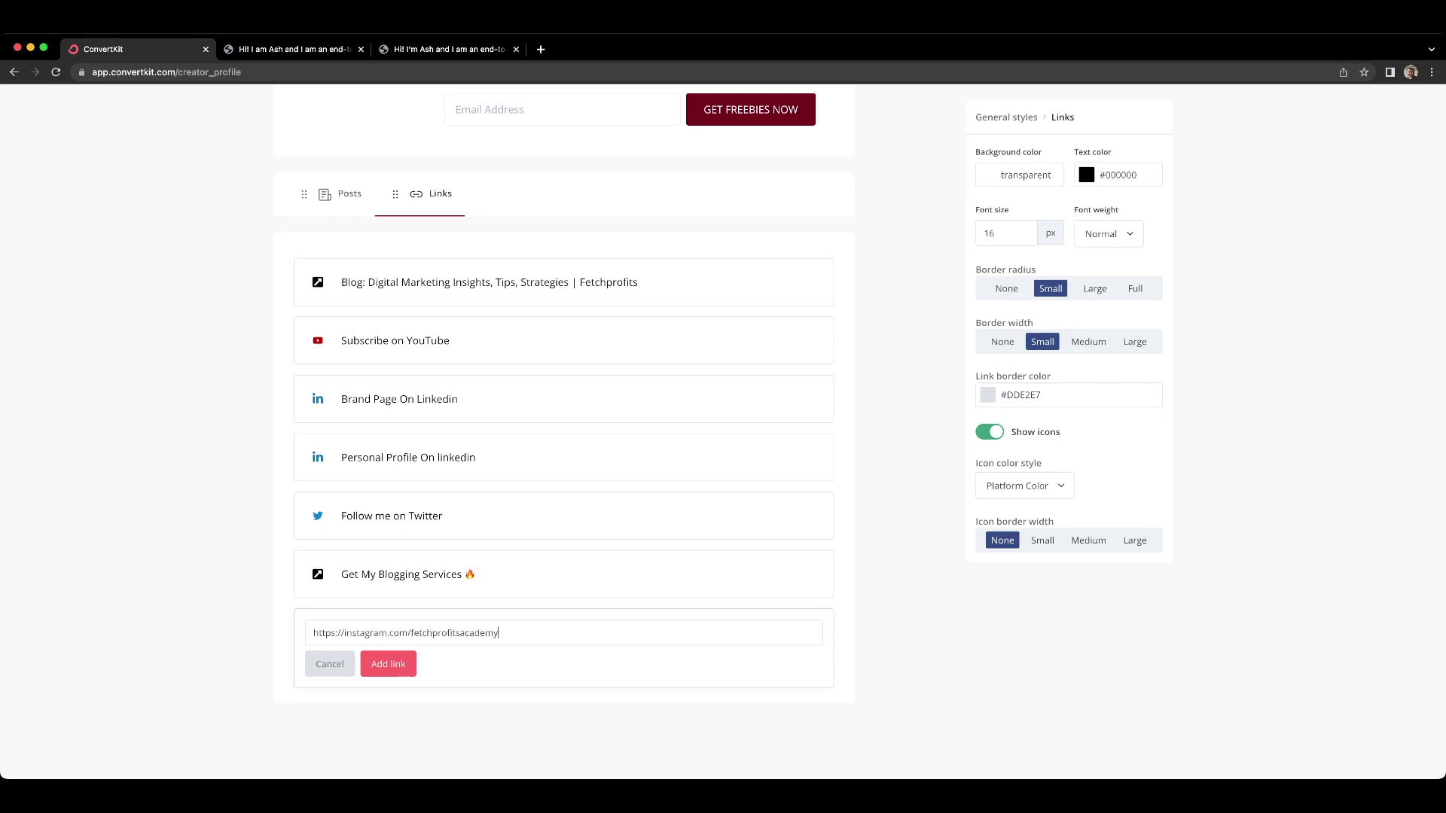
key(Return)
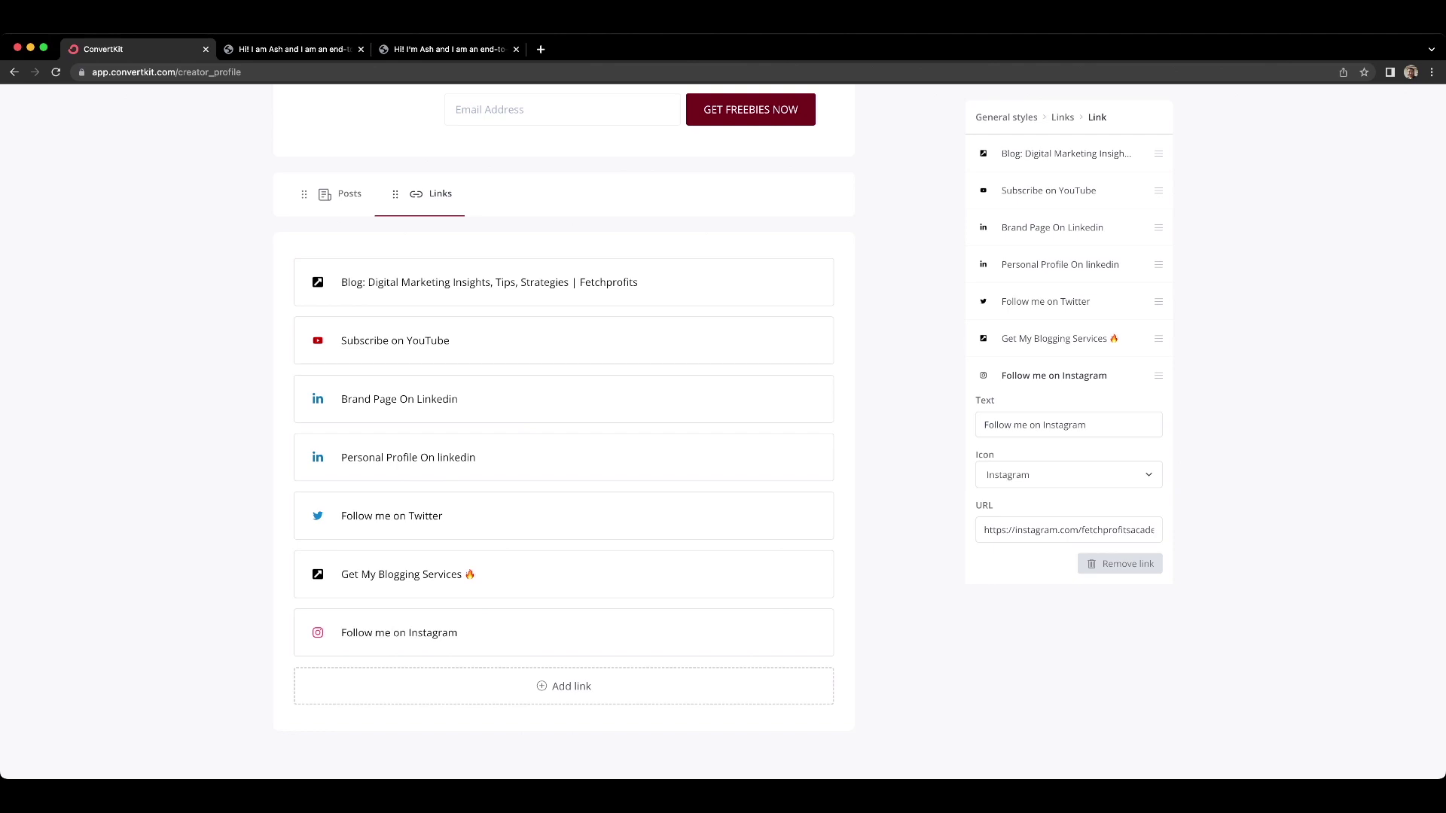
Review the updated links list and open the settings of the Follow me on Instagram link
click(390, 633)
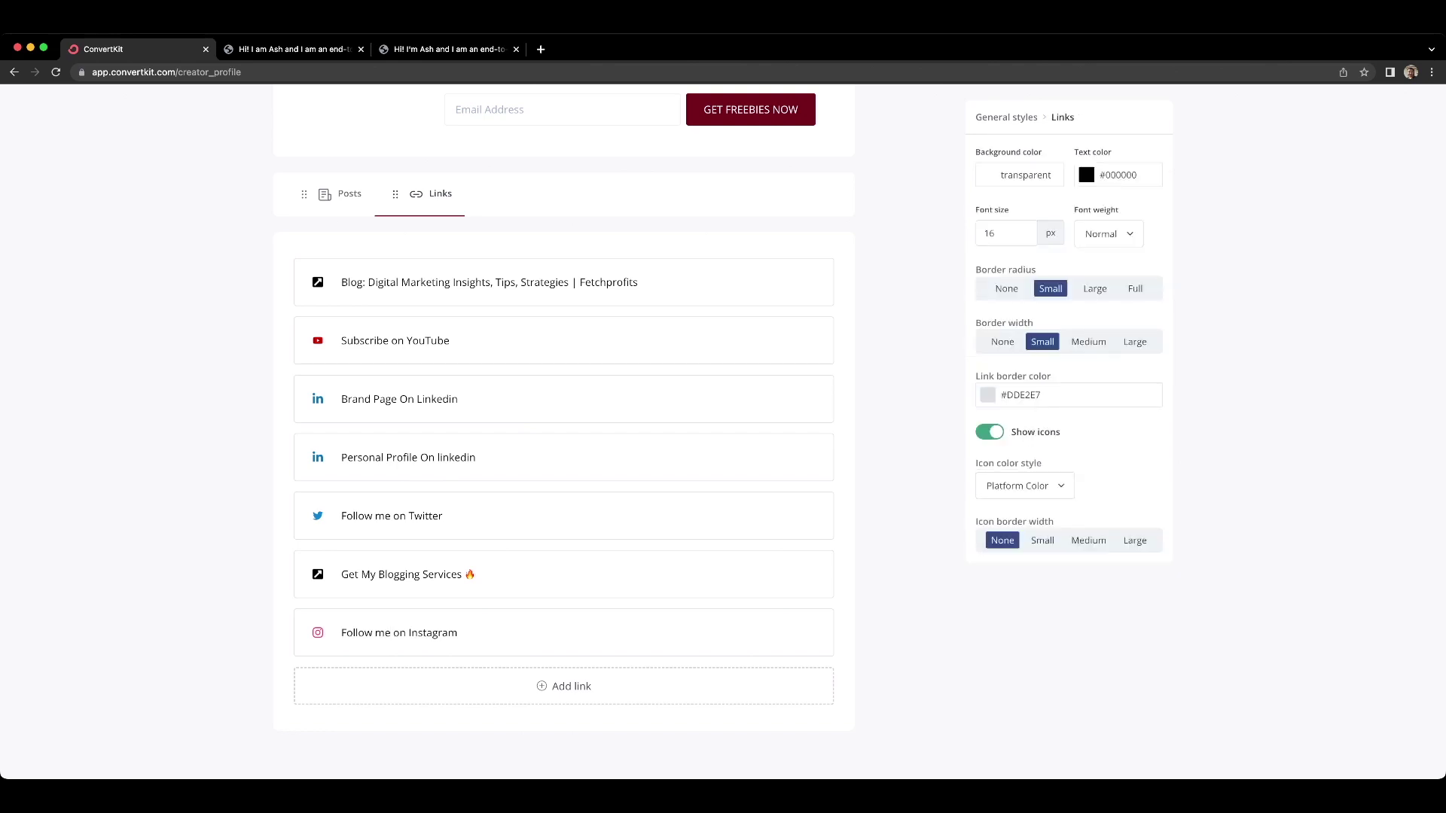
scroll(563, 431, down, 2)
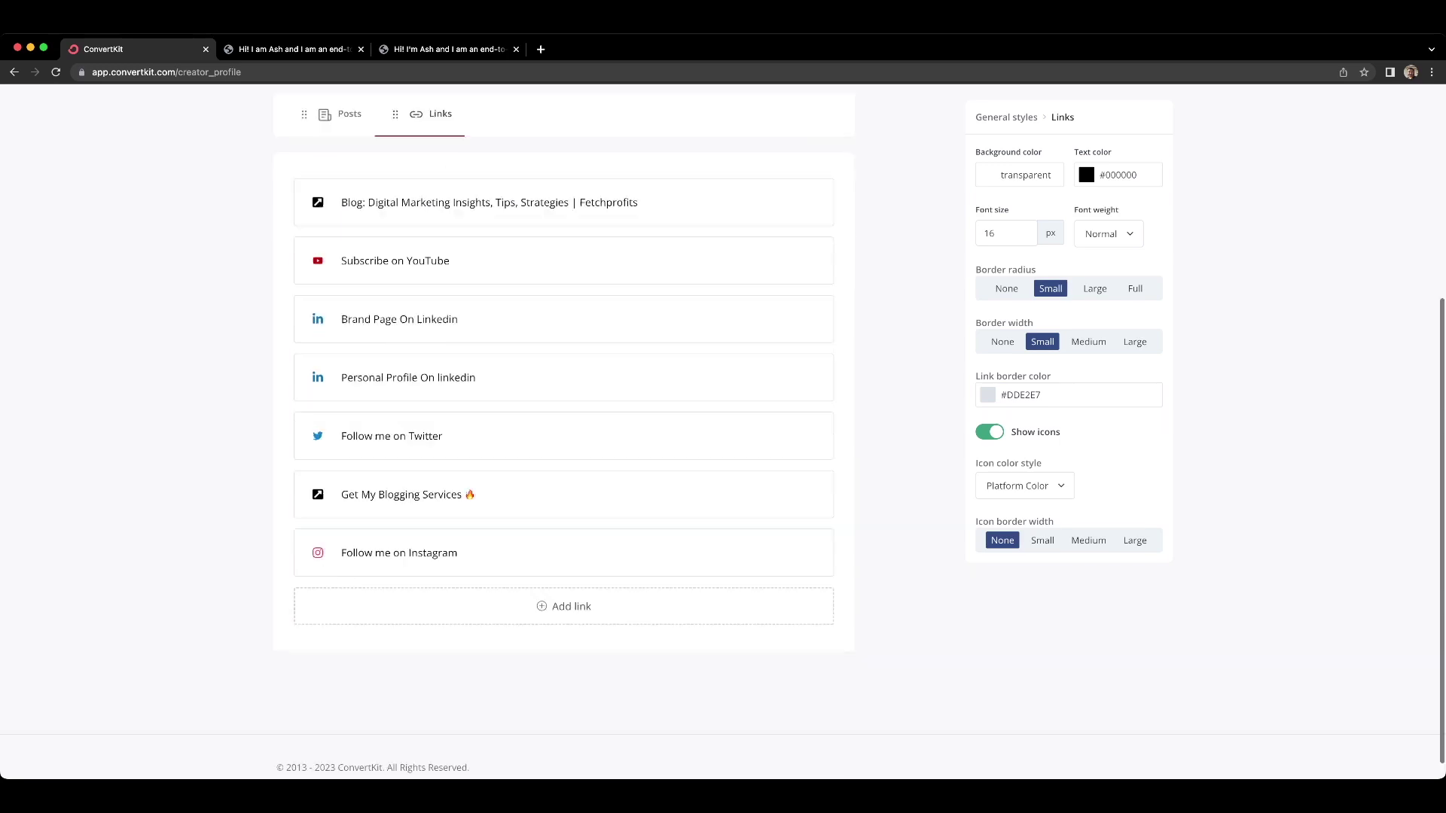
scroll(564, 431, up, 3)
scroll(391, 698, up, 1)
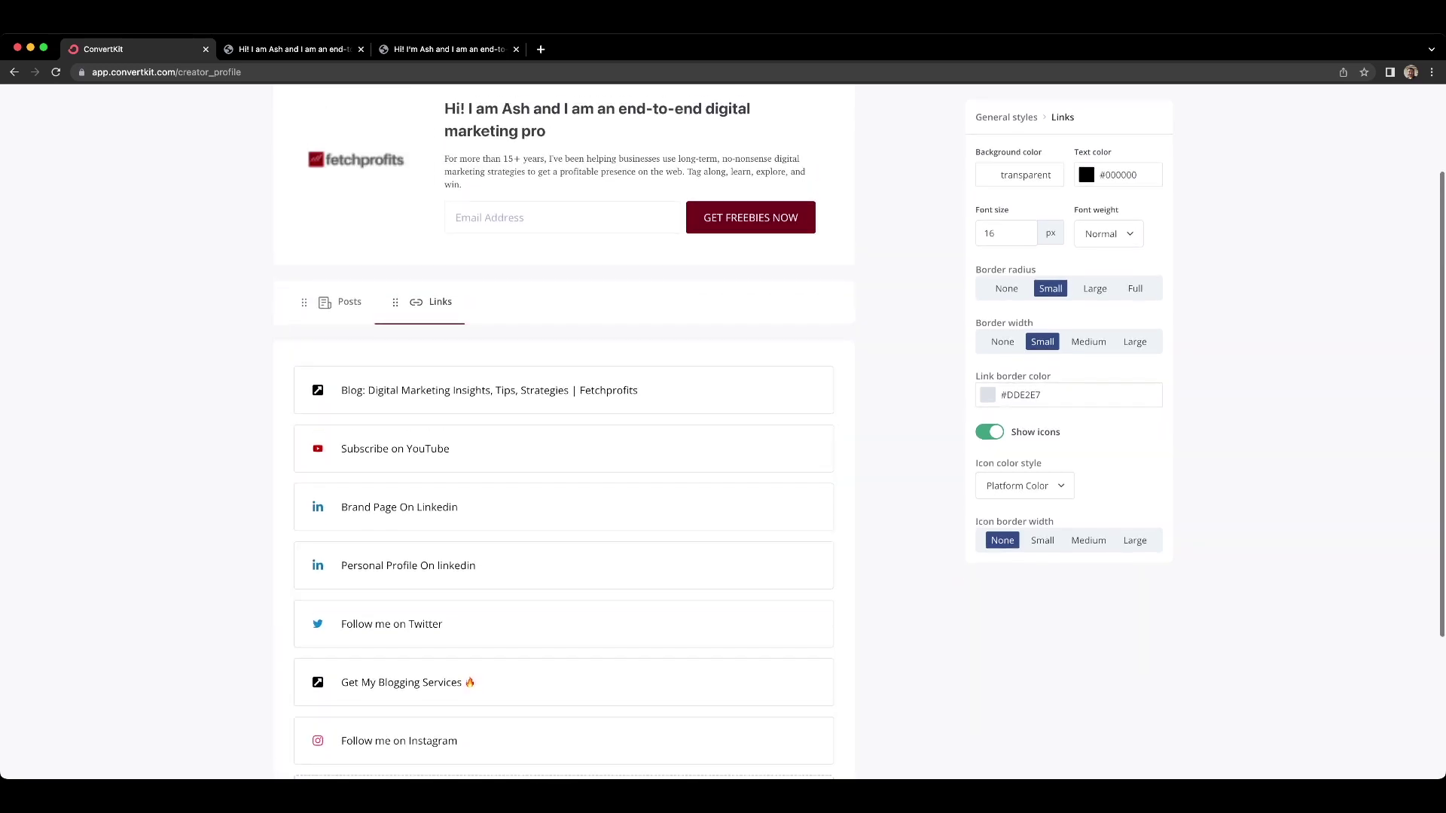
click(458, 741)
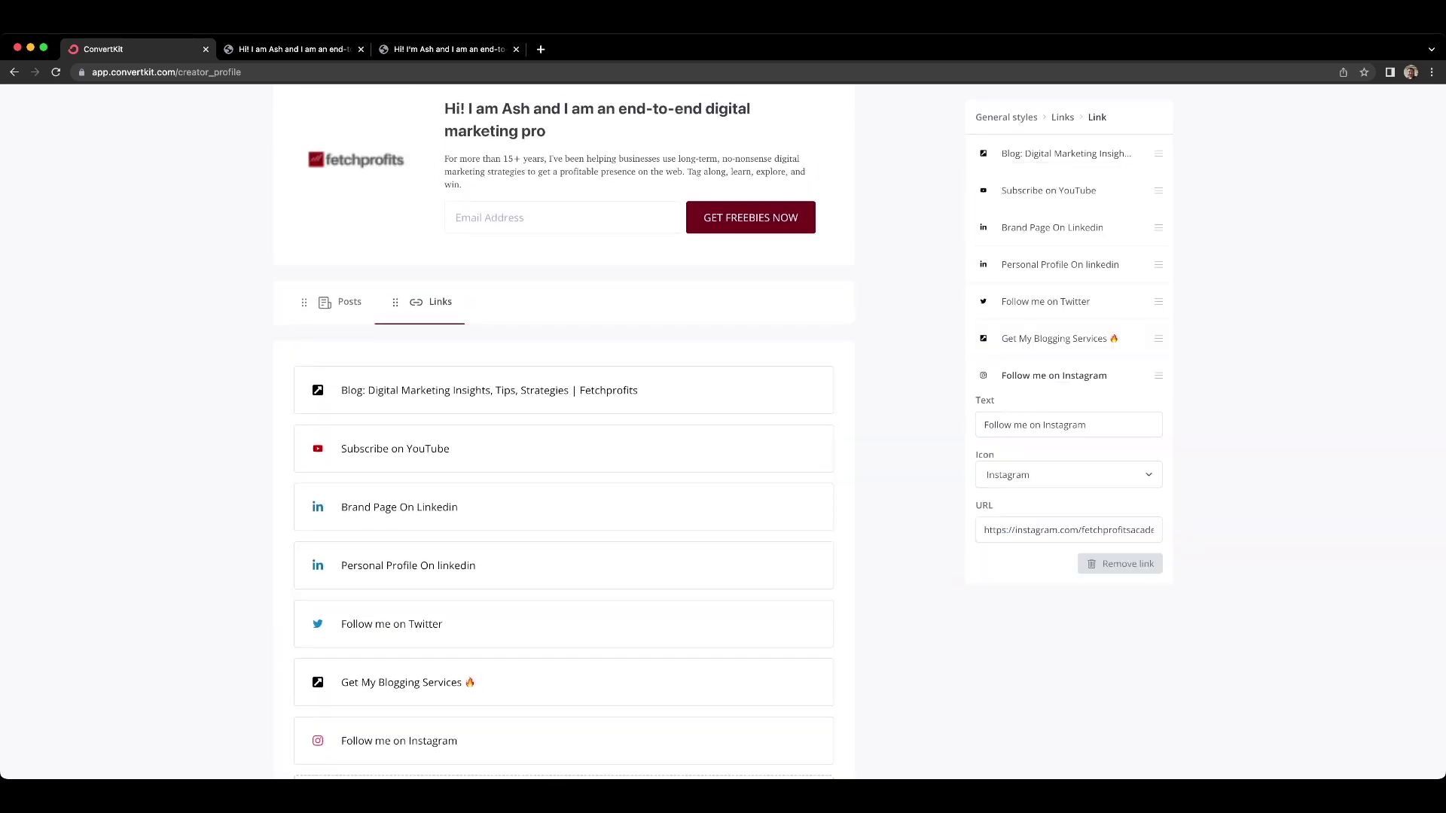
scroll(563, 433, down, 2)
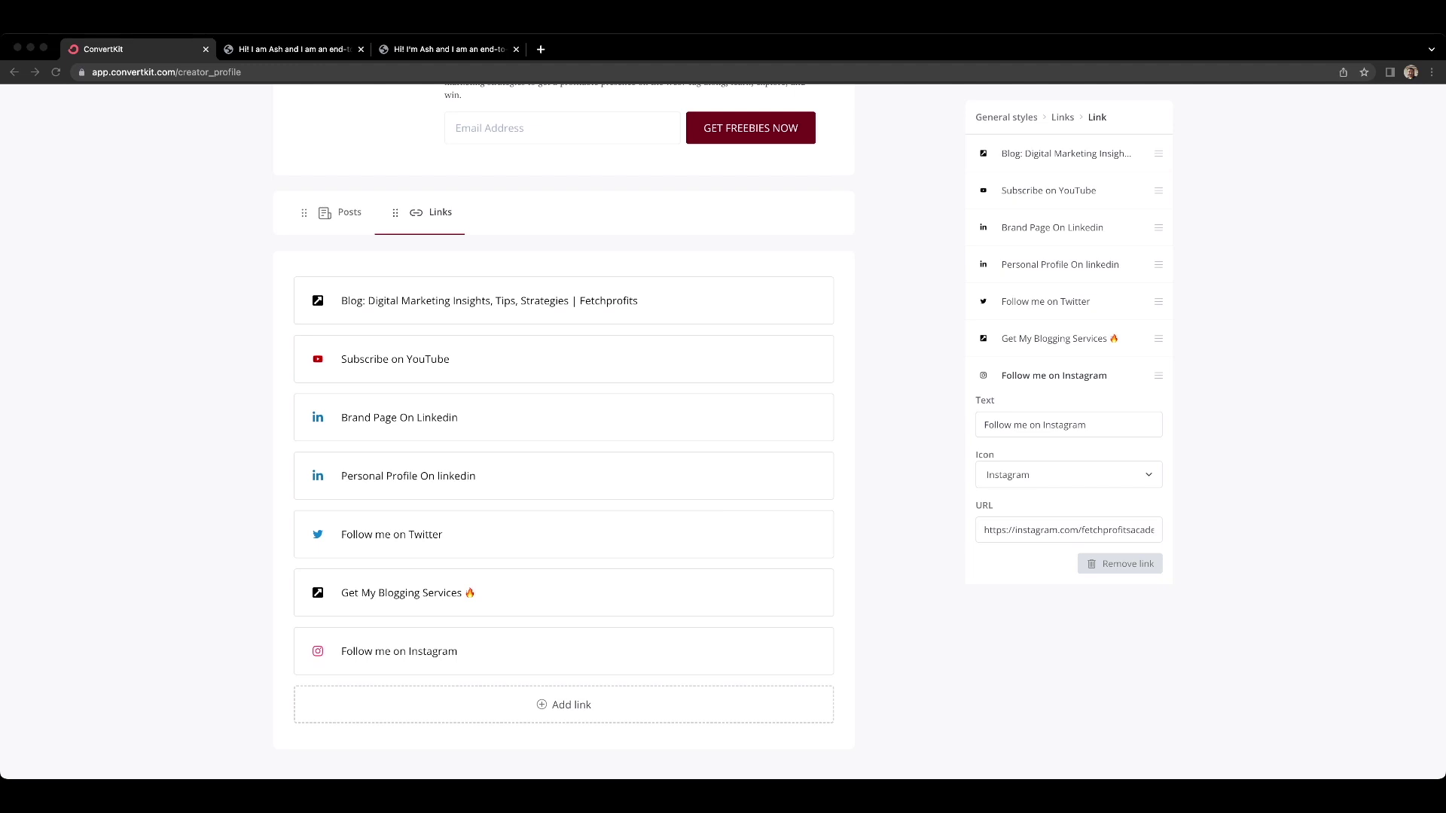
Change the text of the Follow me on Instagram link to "Checkout my Instagram"
scroll(455, 652, up, 1)
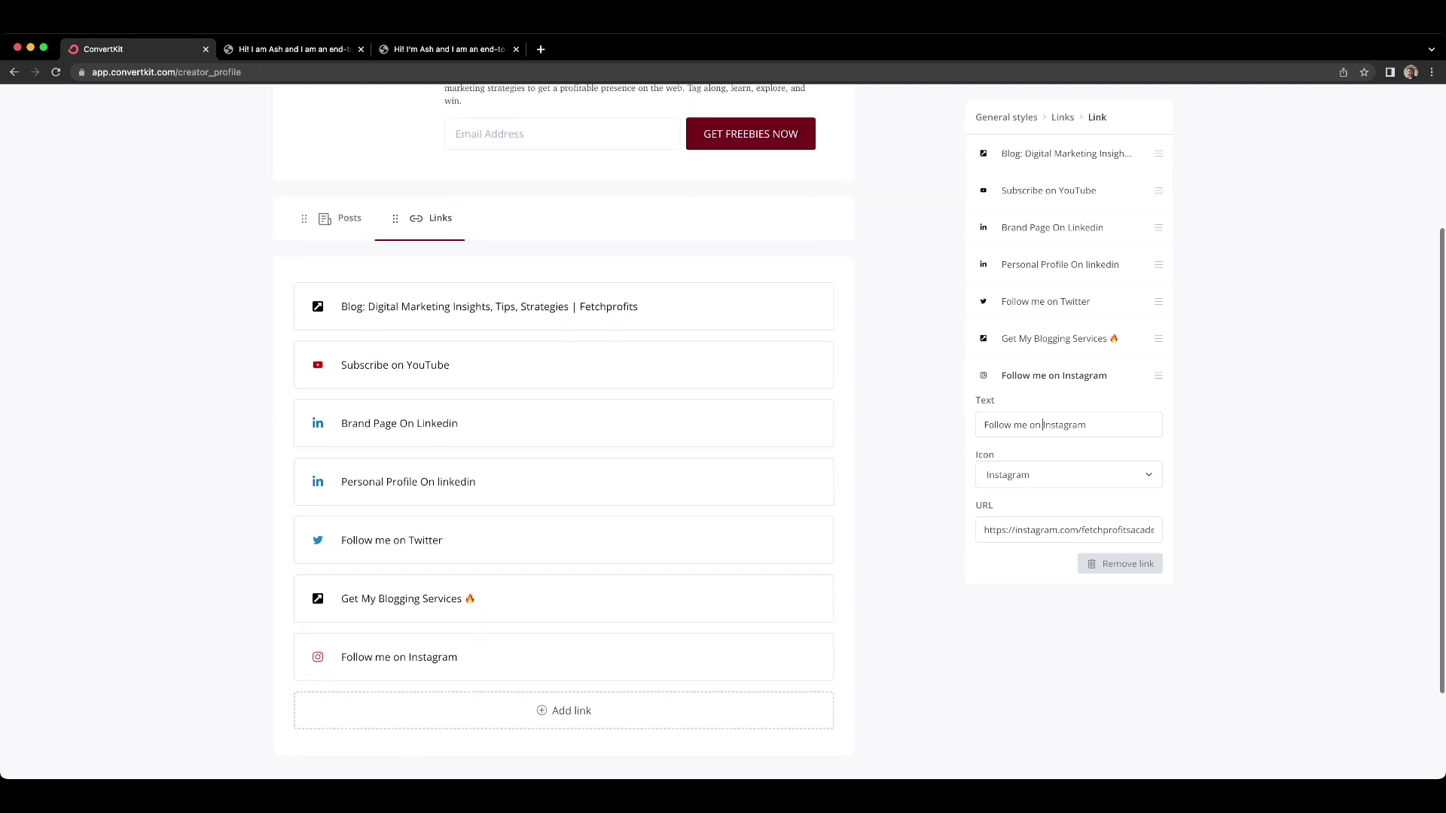
drag(1014, 424, 984, 425)
text(Checkout my)
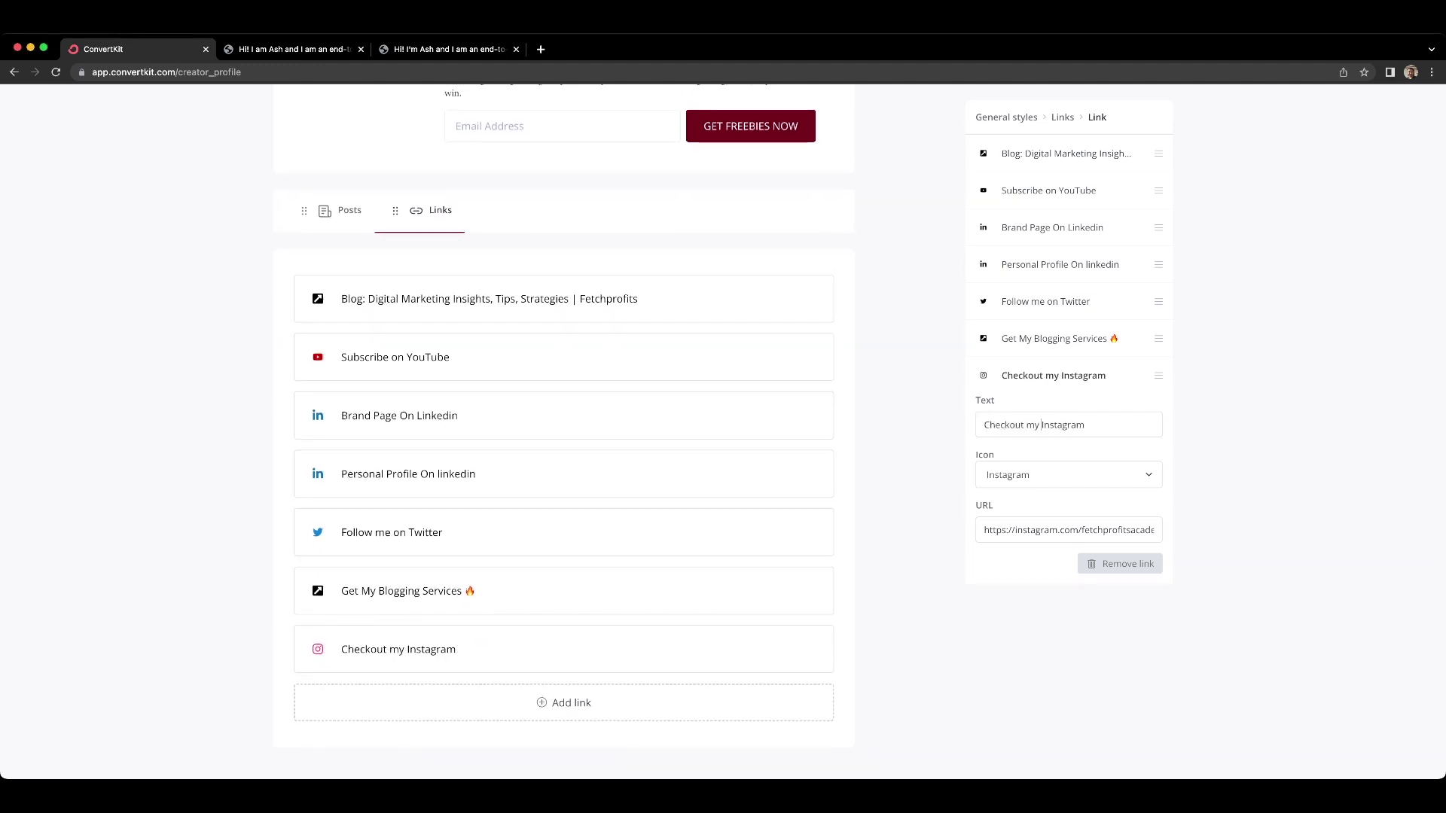
Review the creator profile from its header to the end of the links list, and reopen the Instagram link's settings
scroll(564, 433, up, 4)
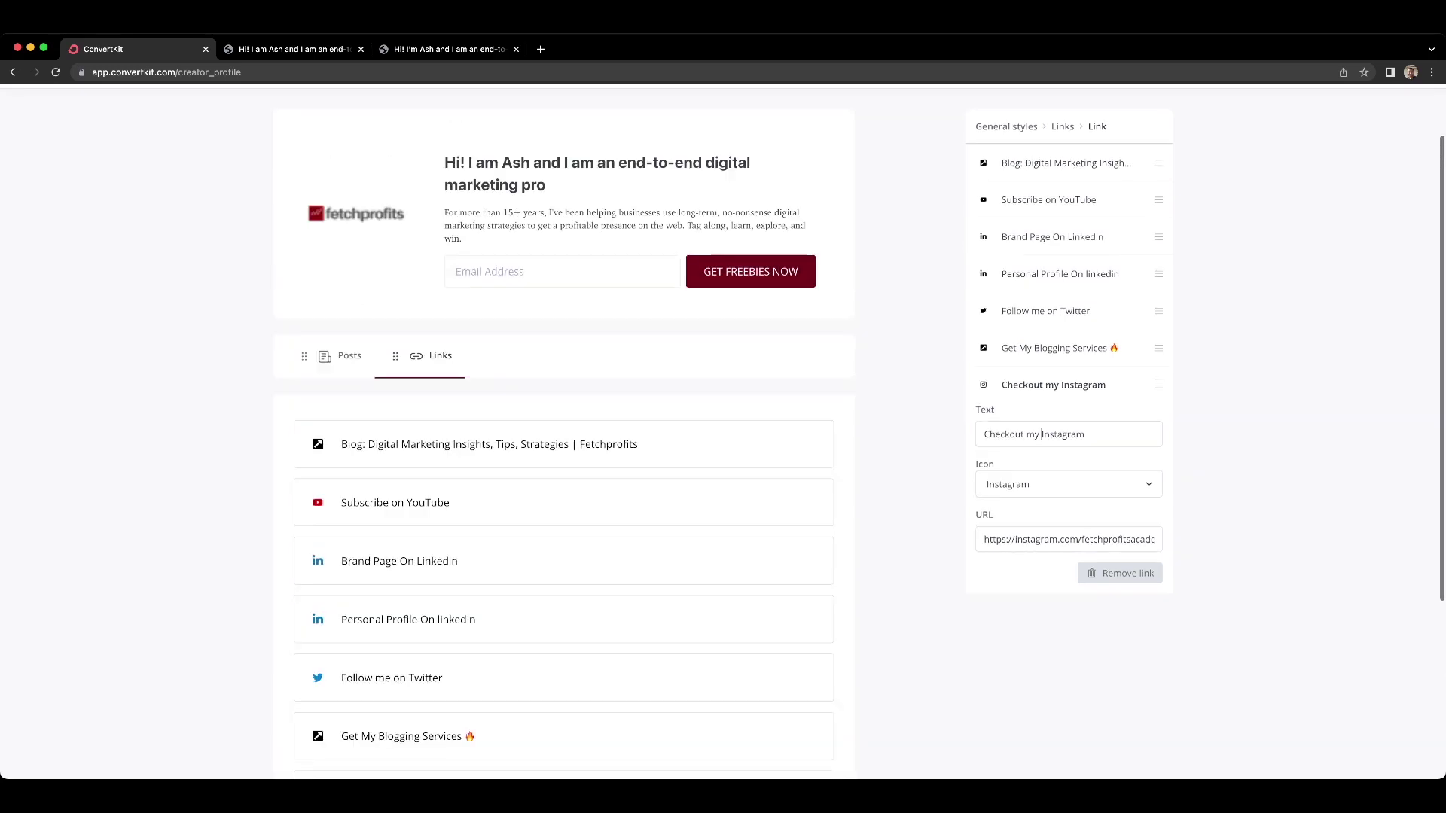
scroll(563, 433, down, 3)
scroll(564, 433, down, 2)
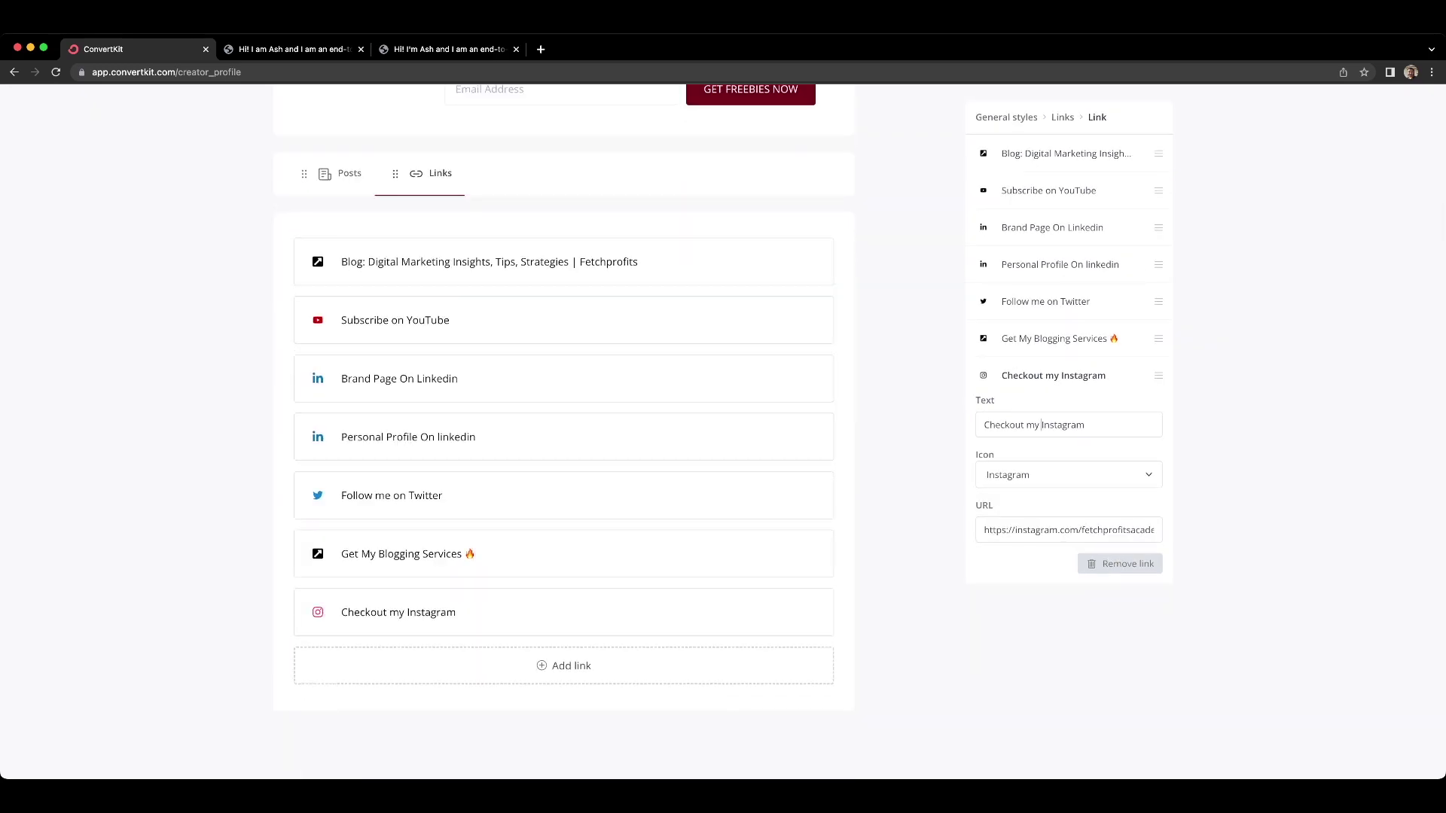
scroll(563, 433, up, 4)
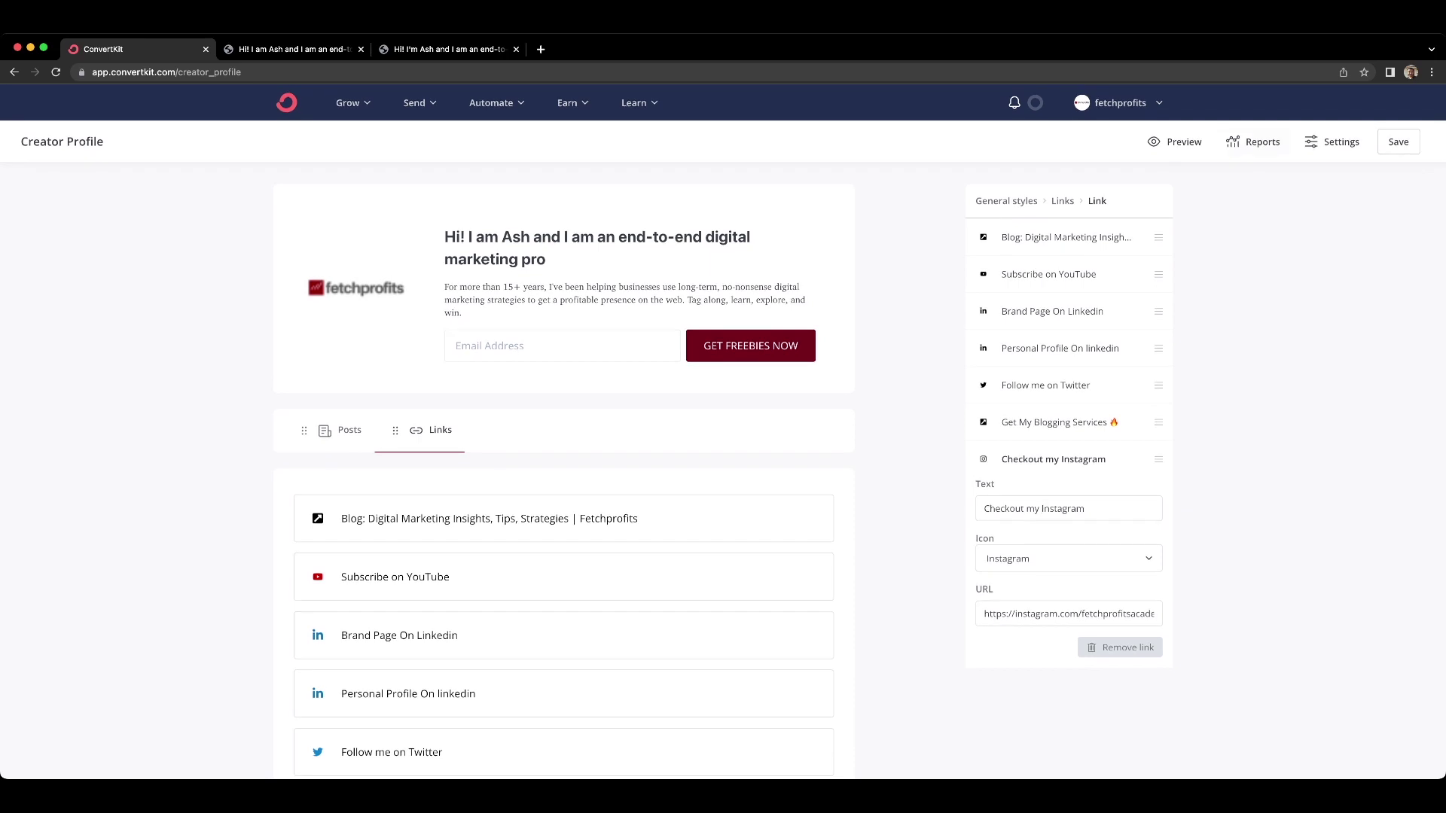
scroll(563, 433, down, 2)
scroll(563, 433, down, 5)
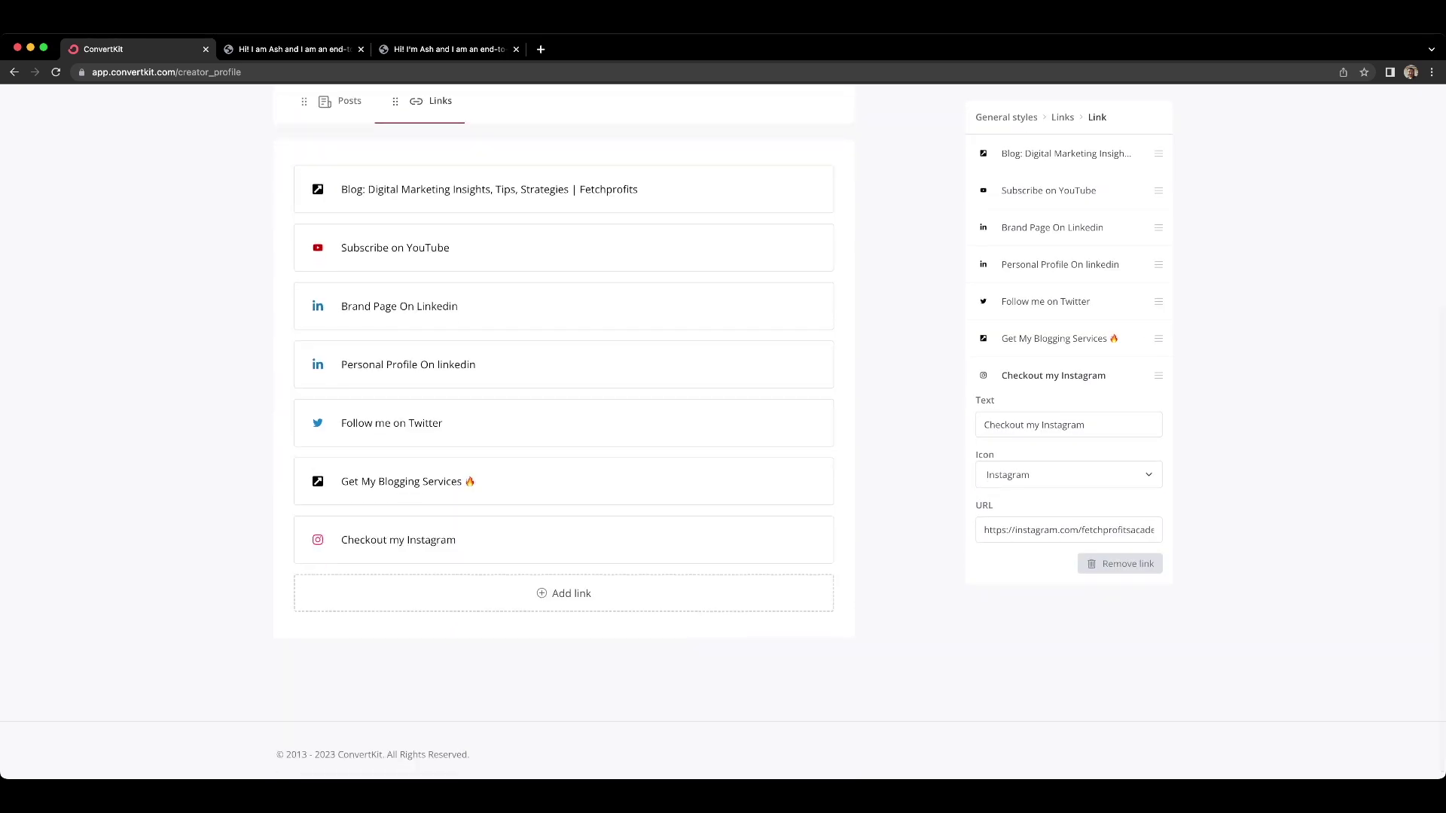
key(Escape)
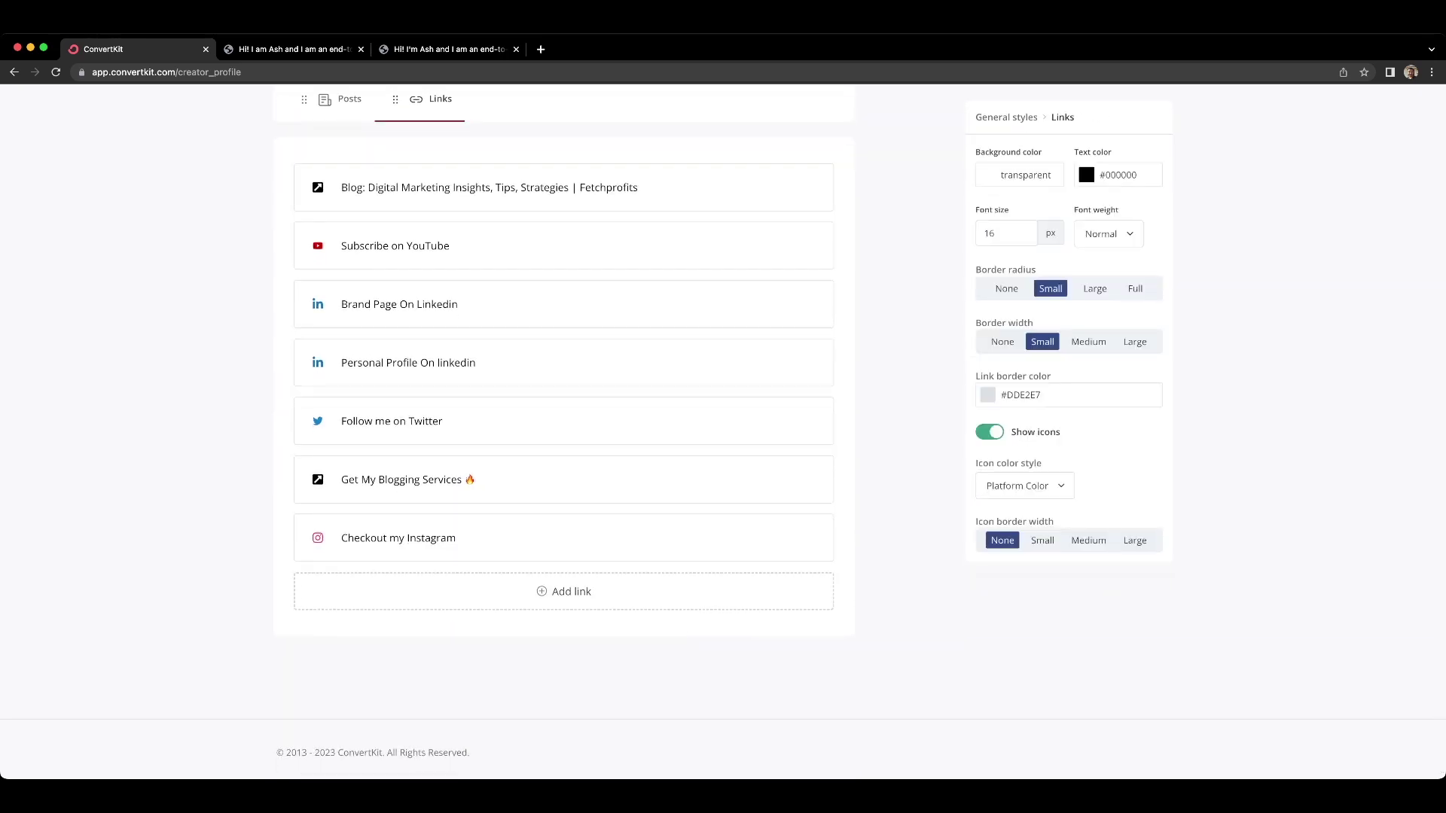
click(564, 537)
scroll(563, 433, down, 1)
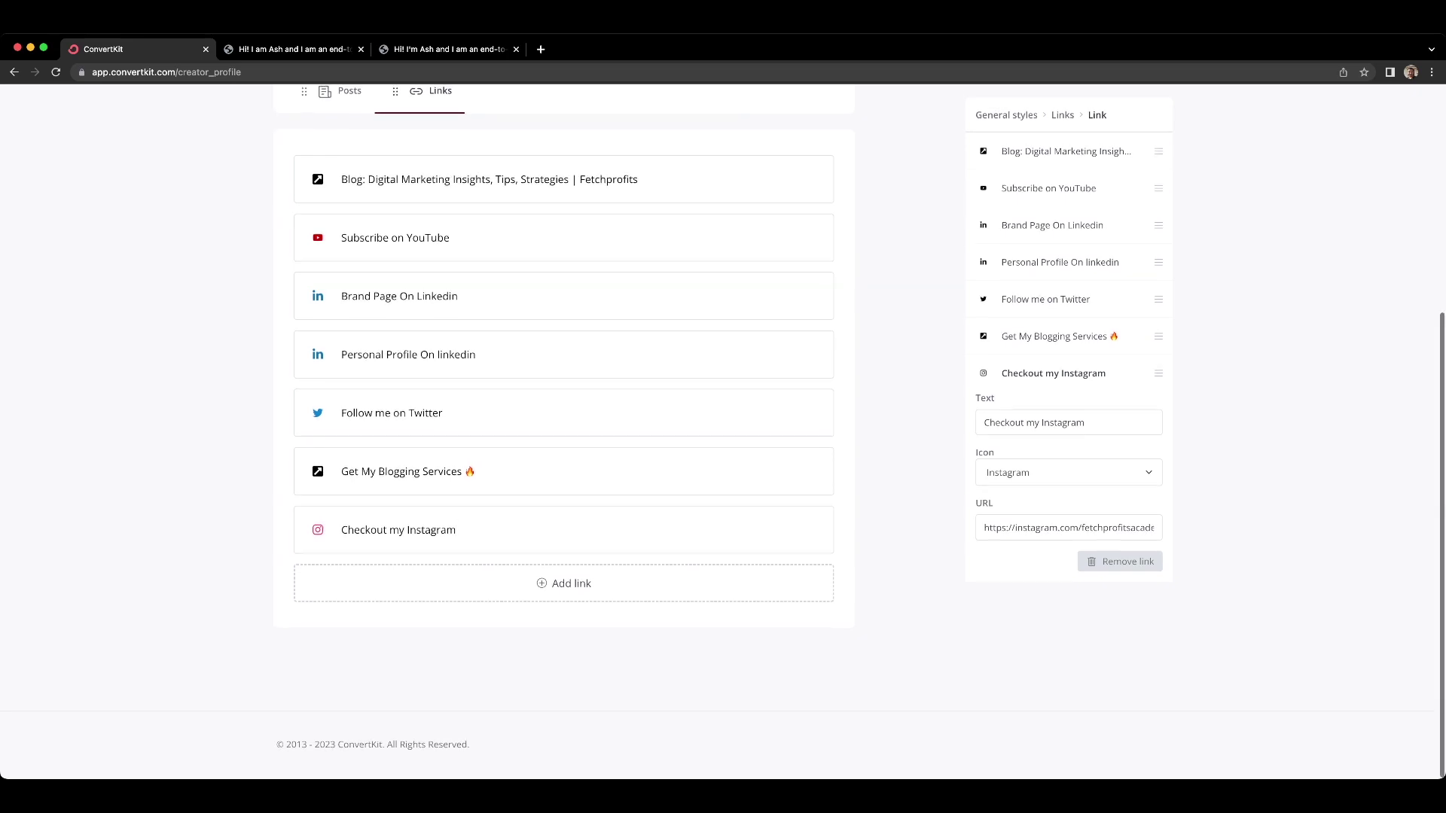
key(super+Tab)
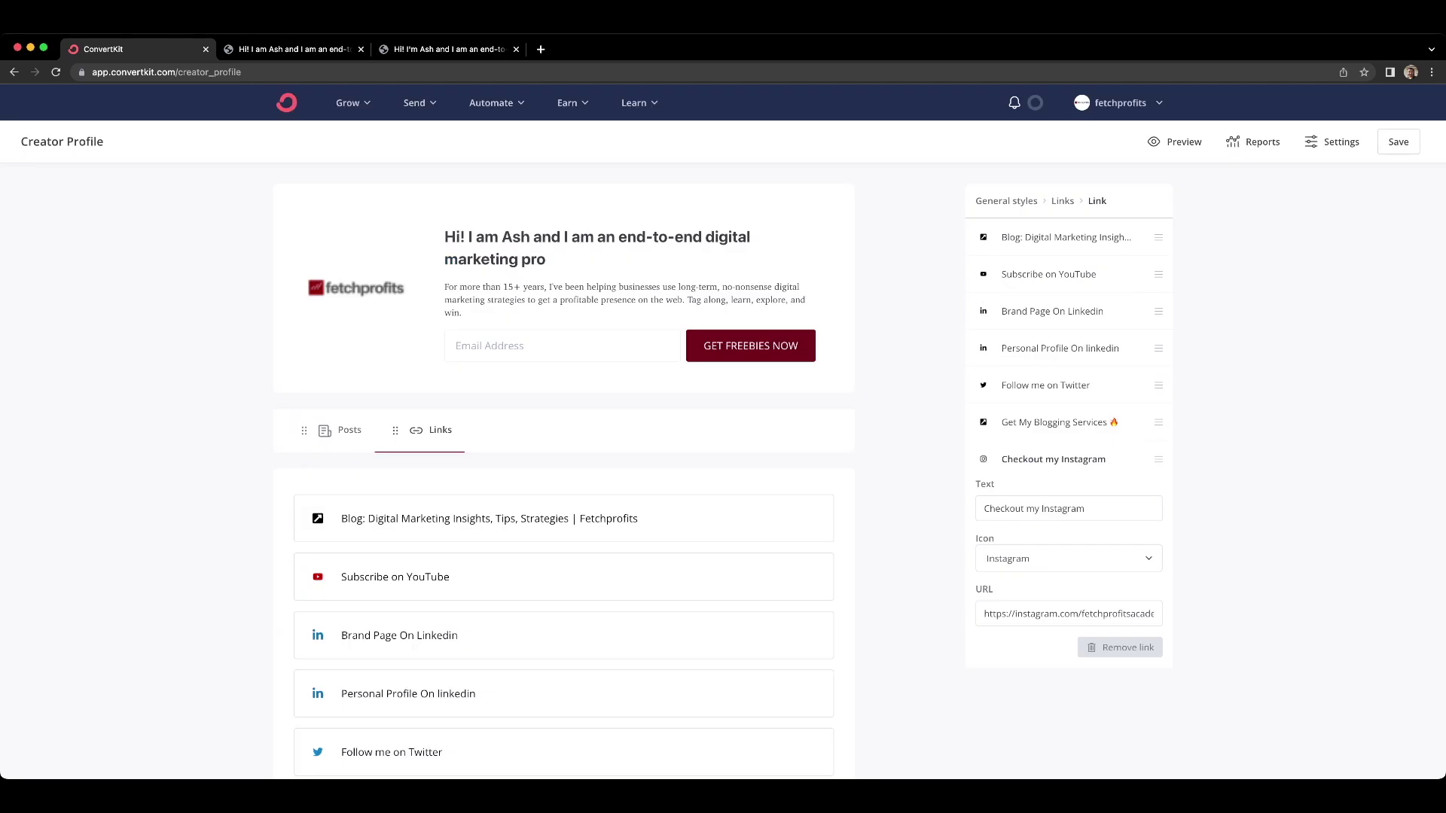
Compare the two open published profile pages, viewing the links list and the Posts section, and return to the profile editor
click(293, 49)
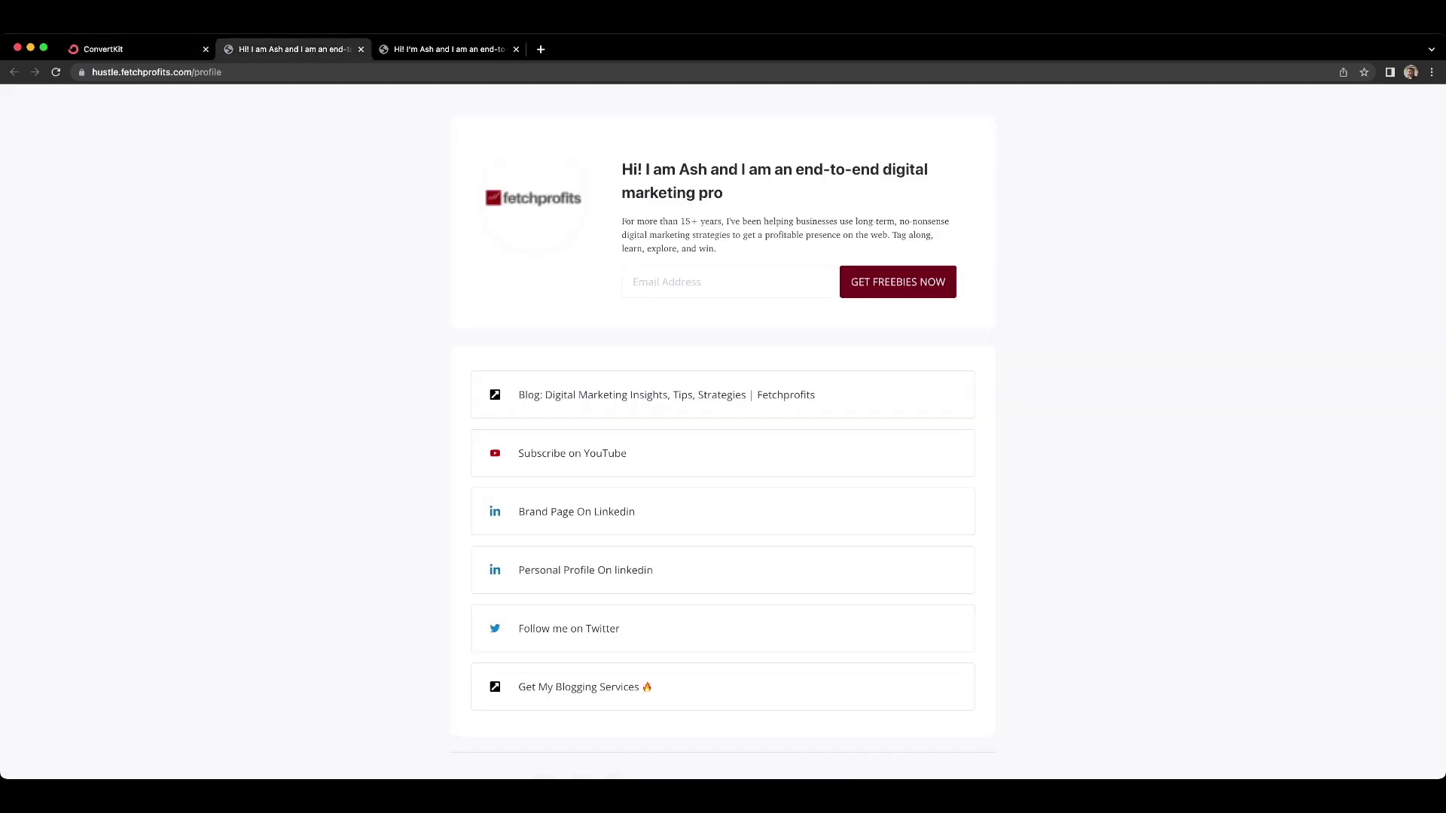
scroll(723, 436, down, 1)
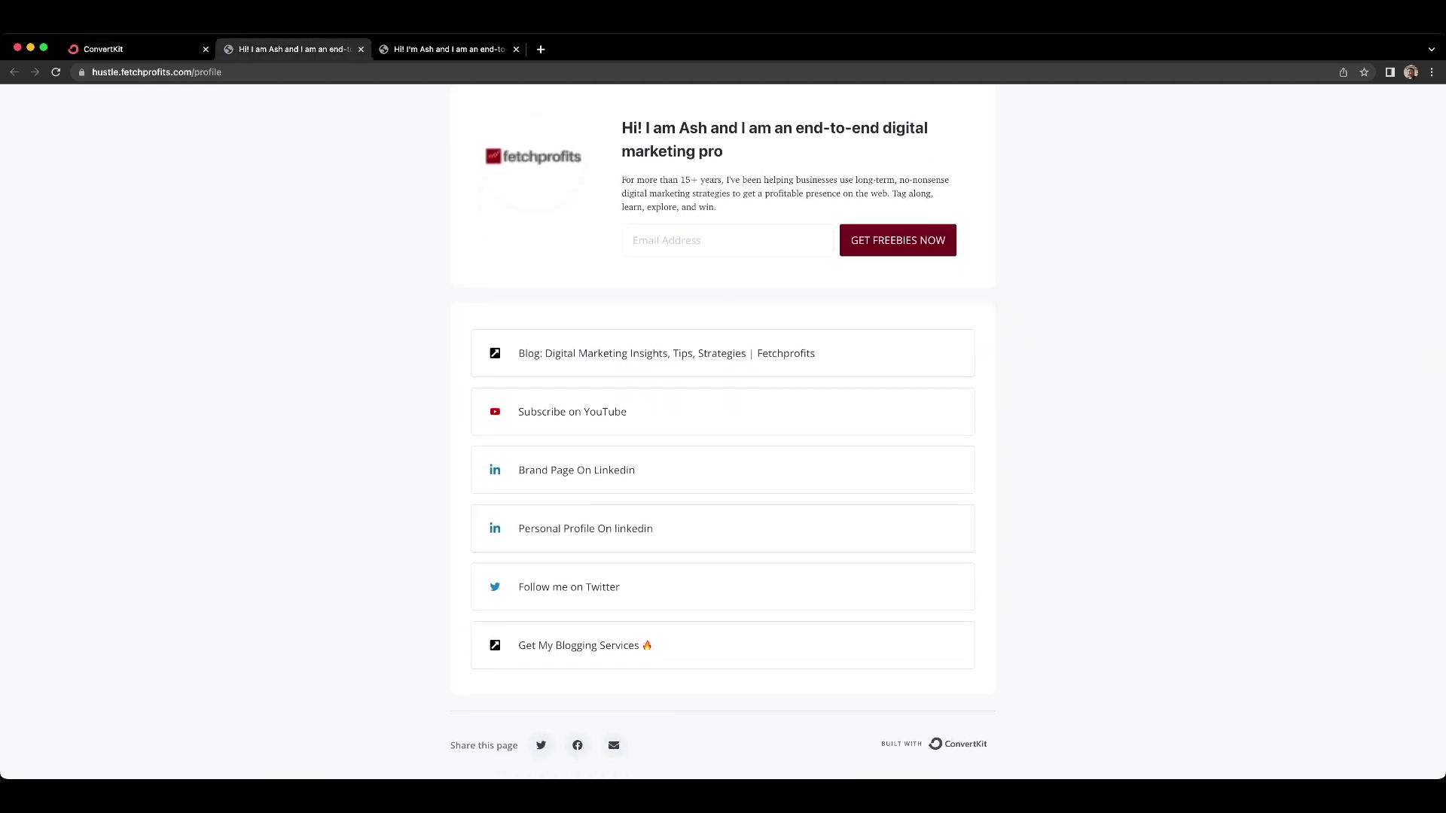
key(ctrl+Tab)
click(496, 366)
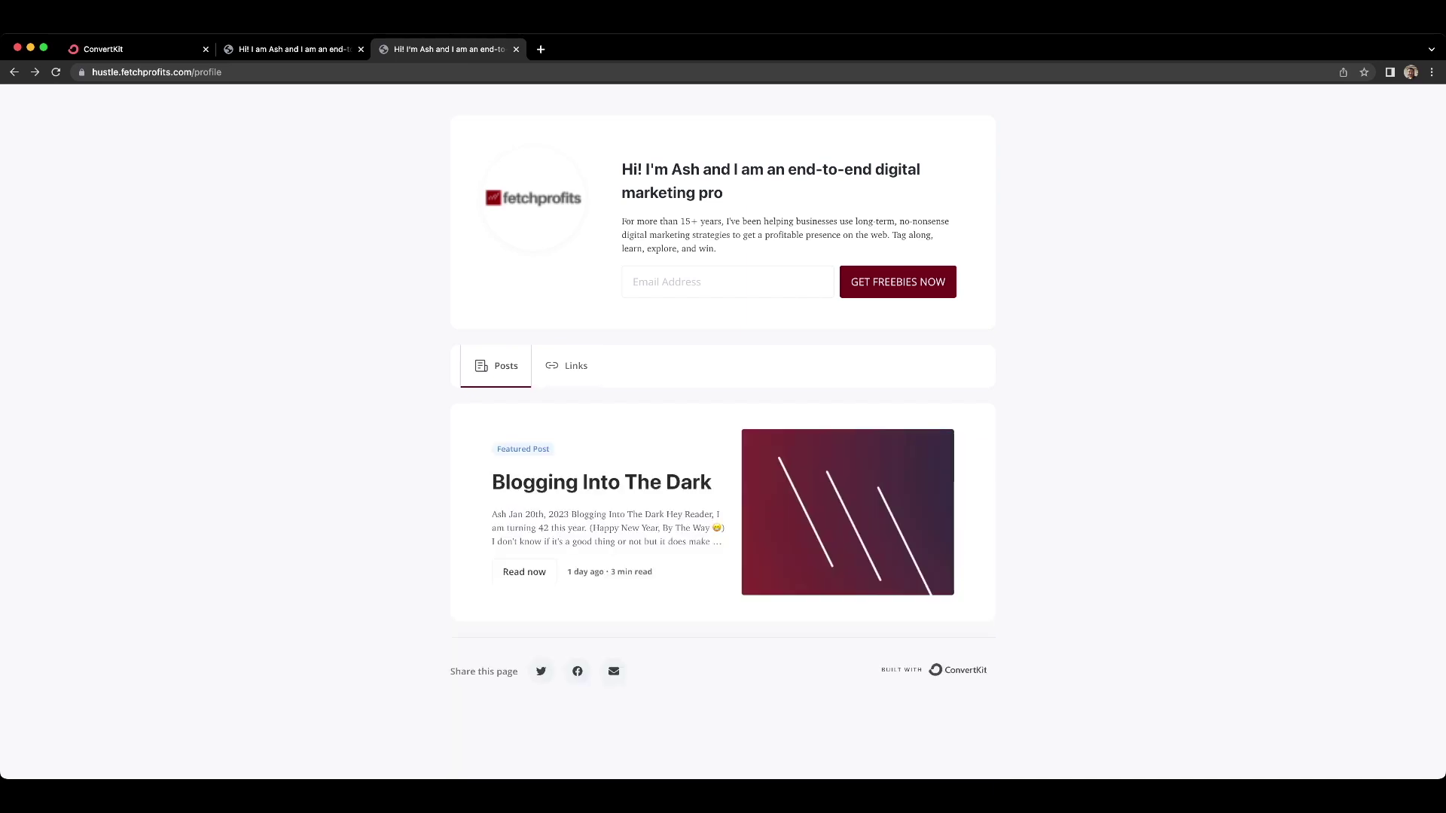
key(ctrl+shift+Tab)
key(ctrl+shift+Tab)
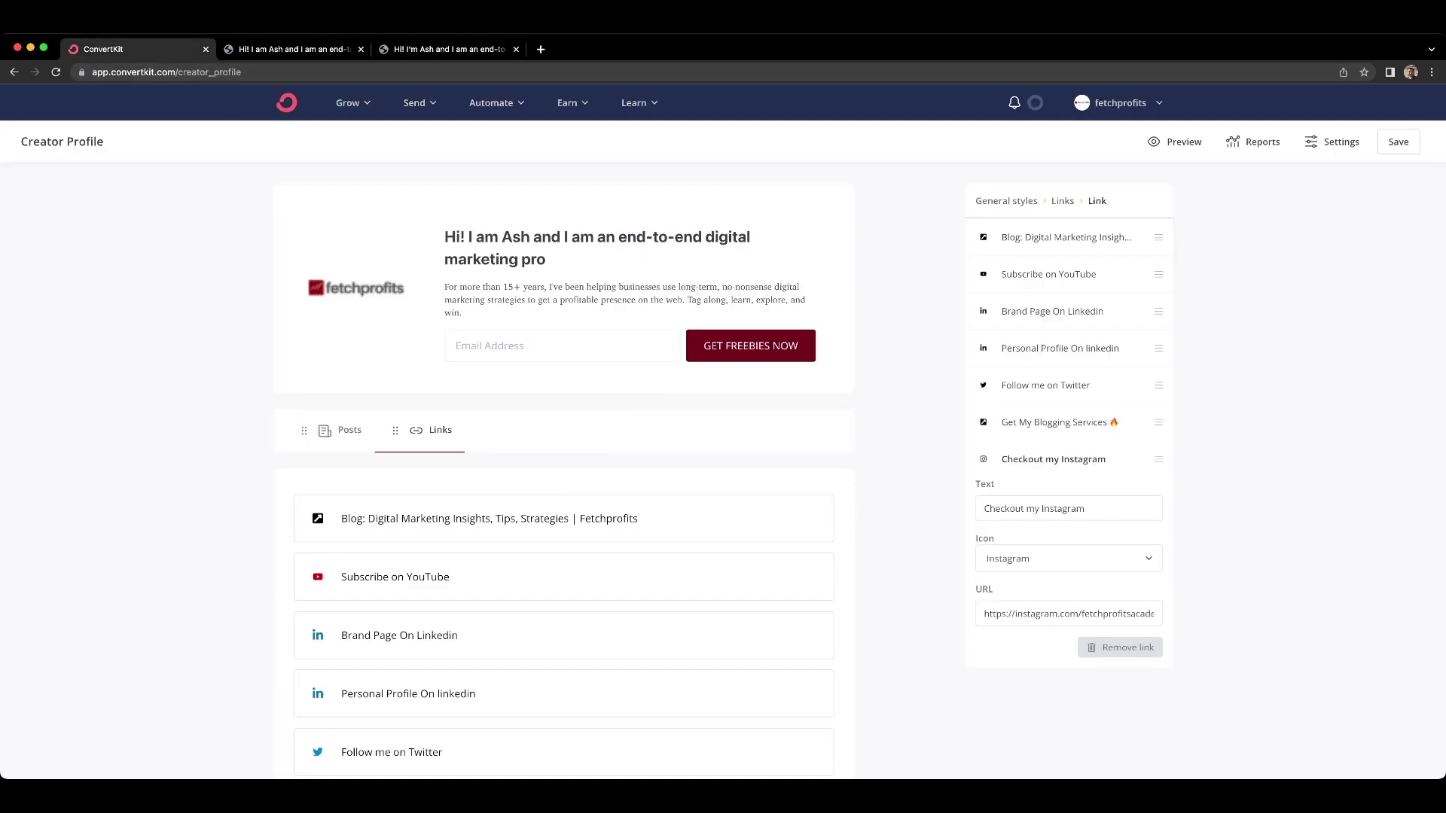